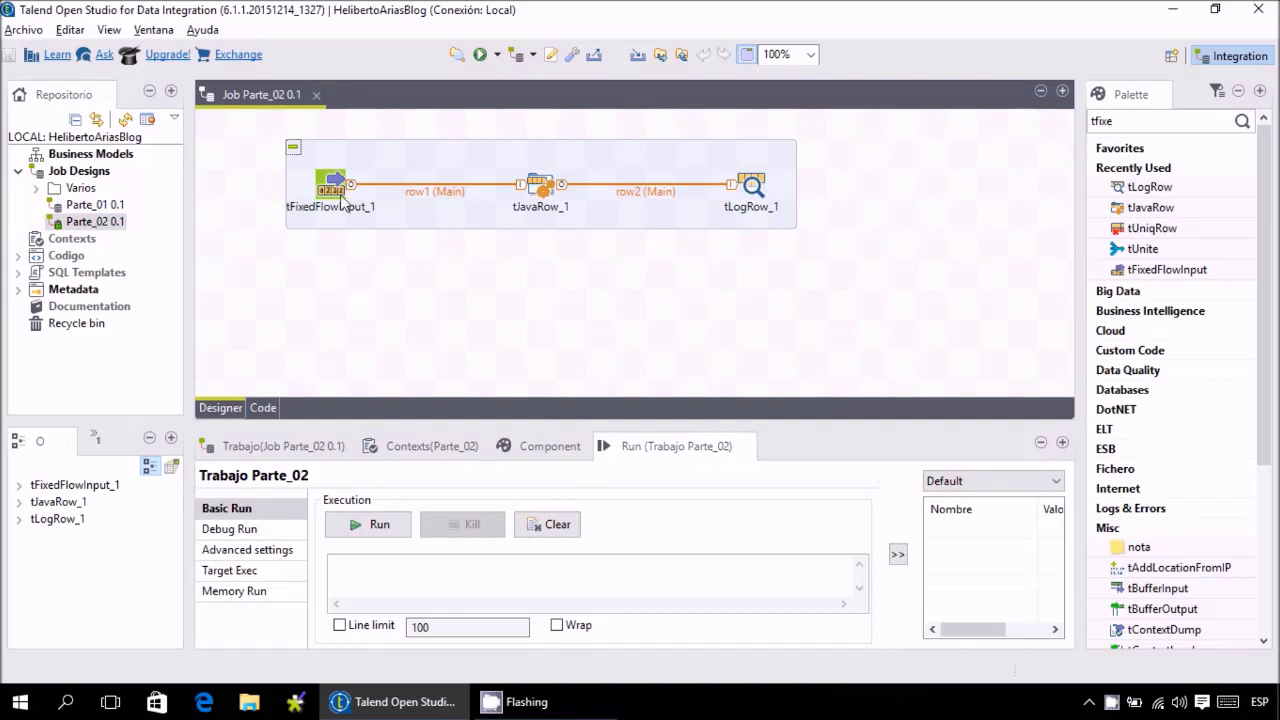
# Examine the inline table values defined in the basic settings of tFixedFlowInput_1.
pyautogui.click(340, 194)
pyautogui.doubleClick(340, 194)
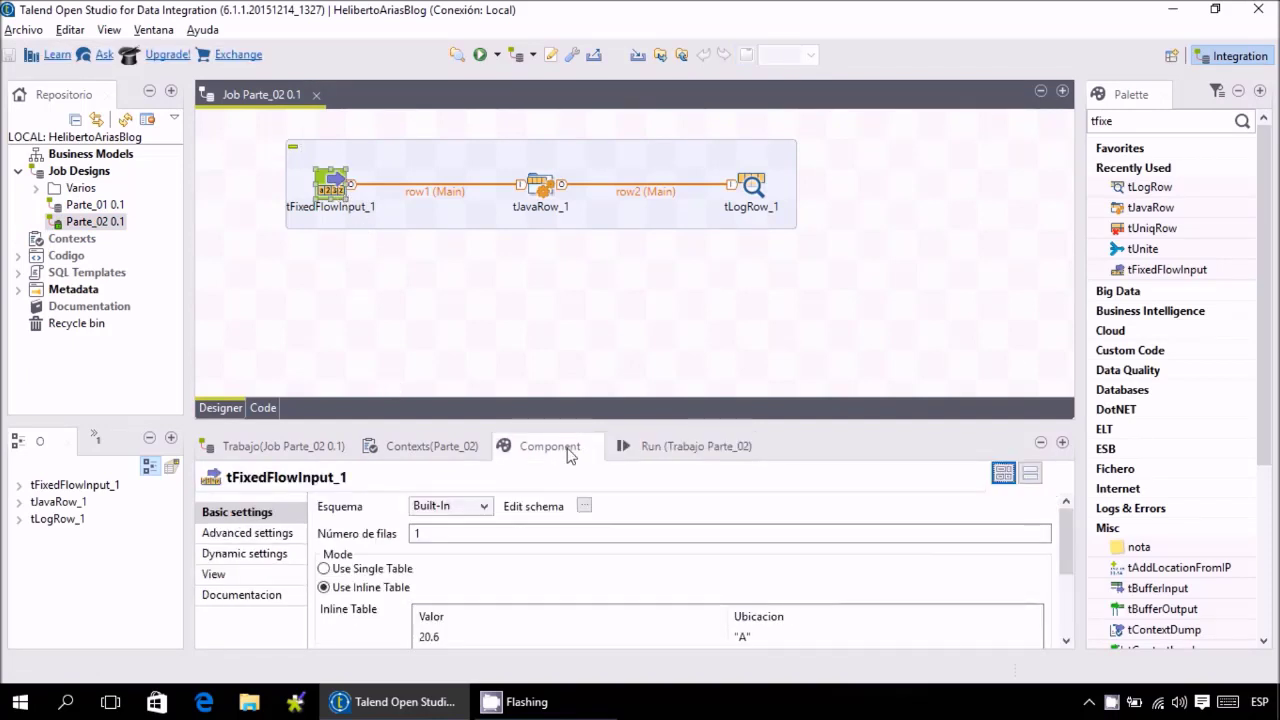
pyautogui.moveTo(576, 418); pyautogui.dragTo(572, 314)
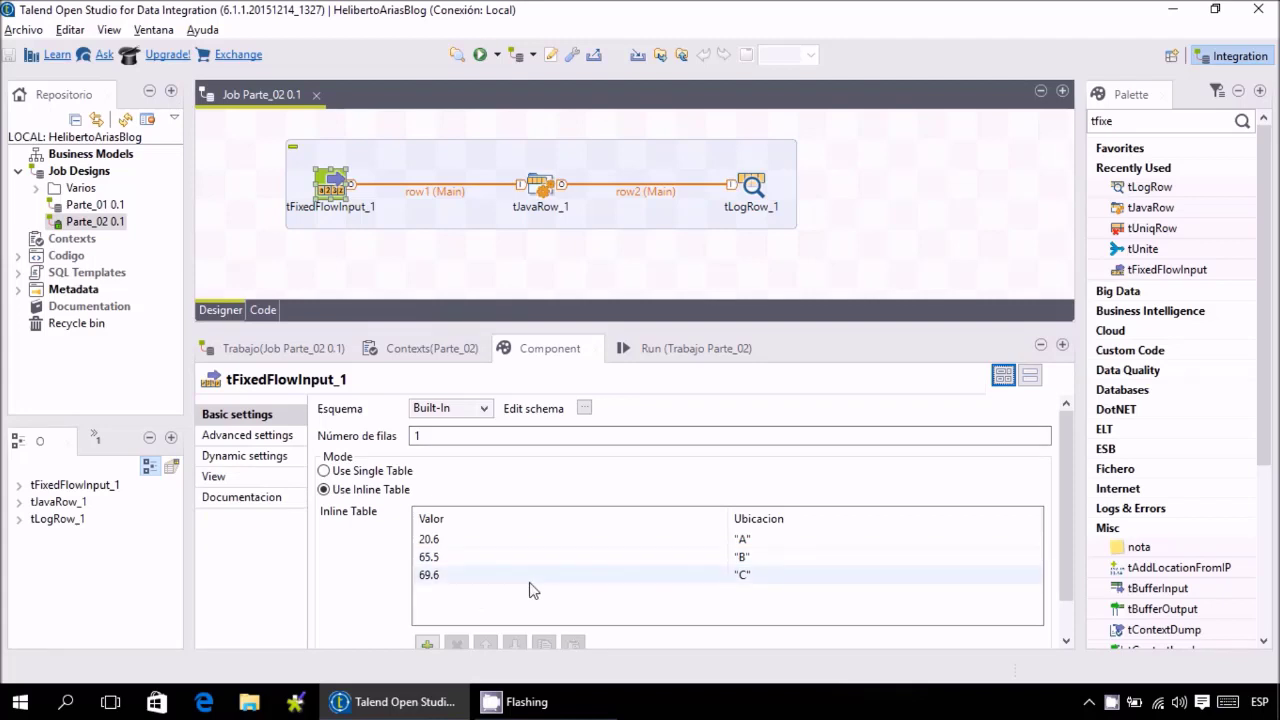
pyautogui.click(801, 539)
pyautogui.click(801, 575)
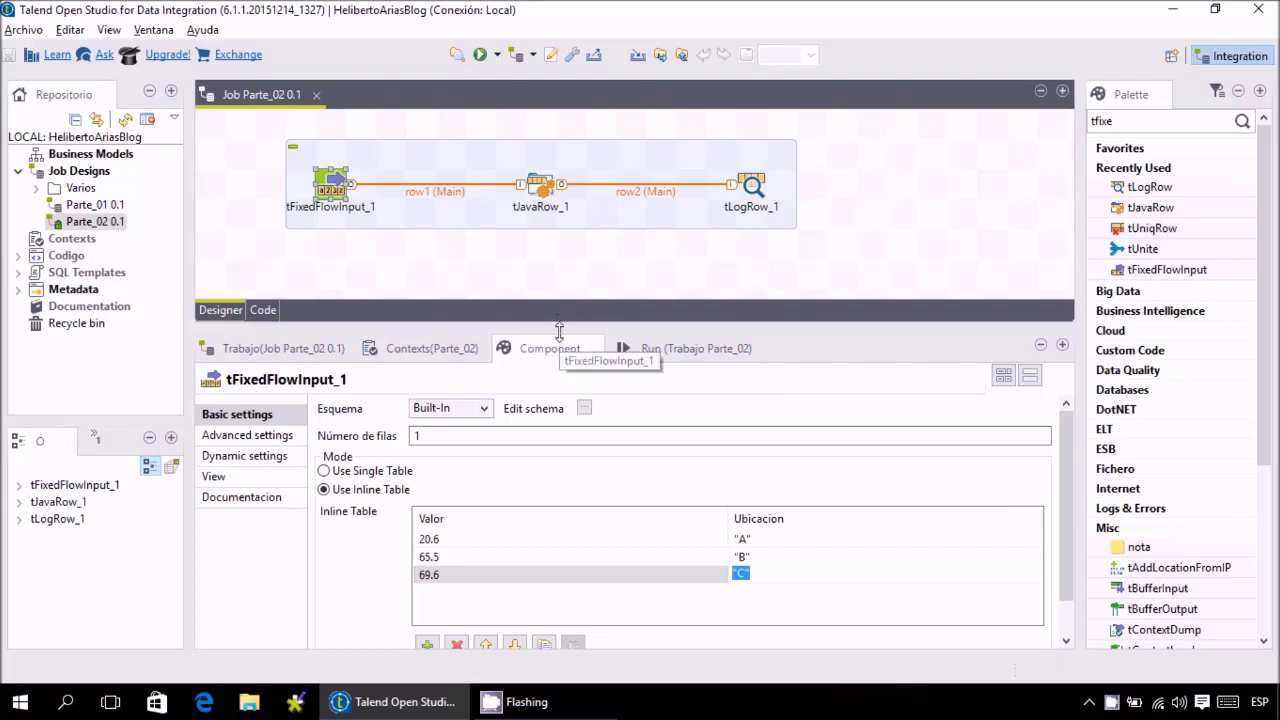
pyautogui.moveTo(559, 330); pyautogui.dragTo(559, 385)
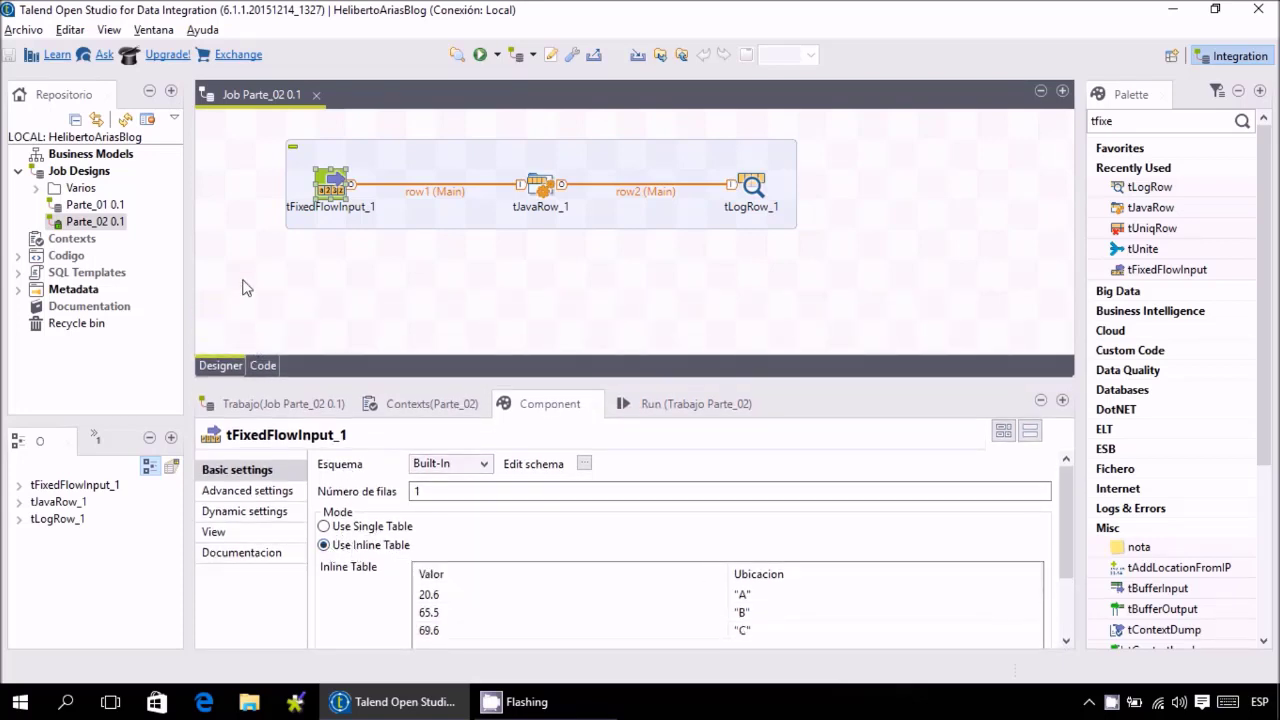
# Add a second tFixedFlowInput component to the job and place it directly below tFixedFlowInput_1.
pyautogui.click(314, 269)
pyautogui.rightClick(314, 268)
pyautogui.click(307, 271)
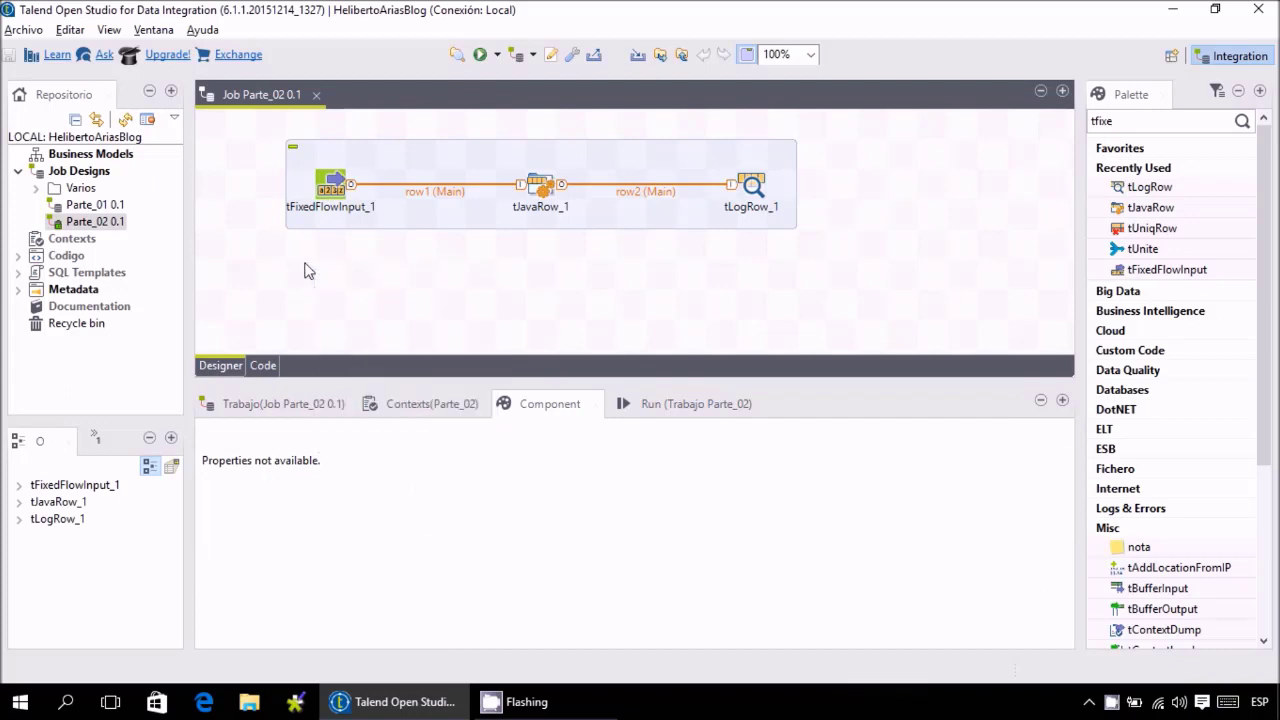
pyautogui.write('t')
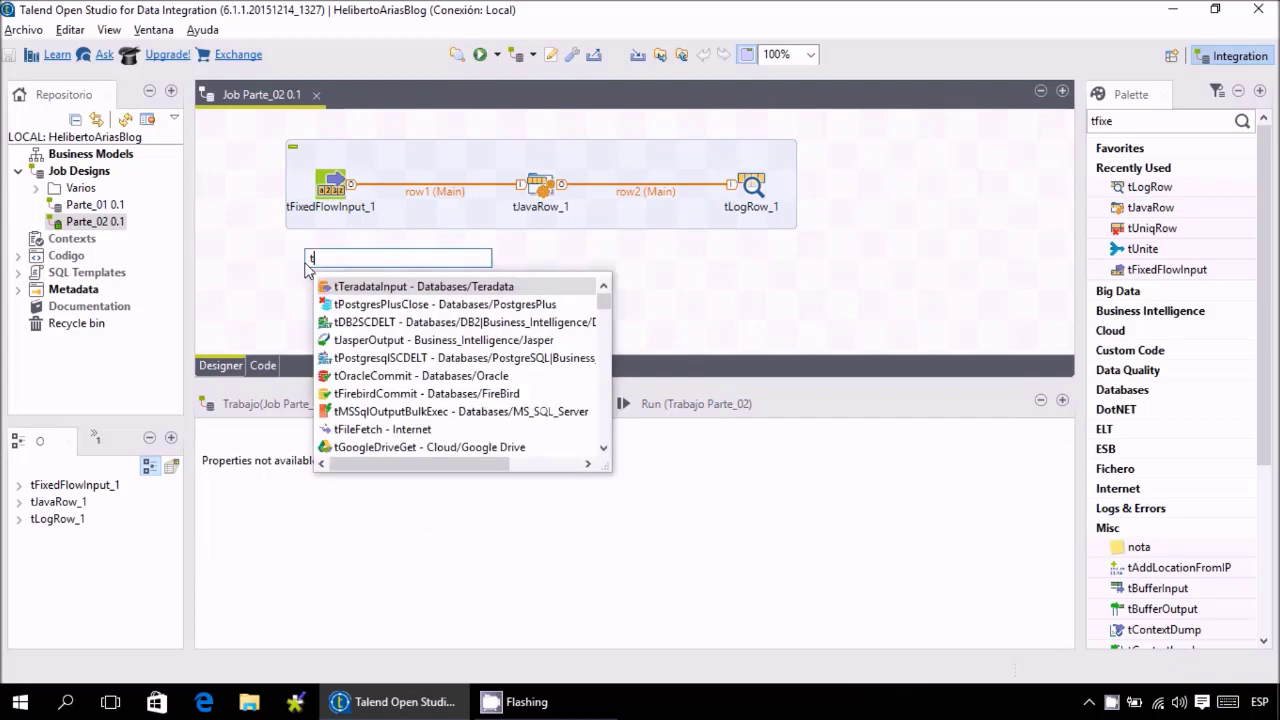
pyautogui.write('fixe')
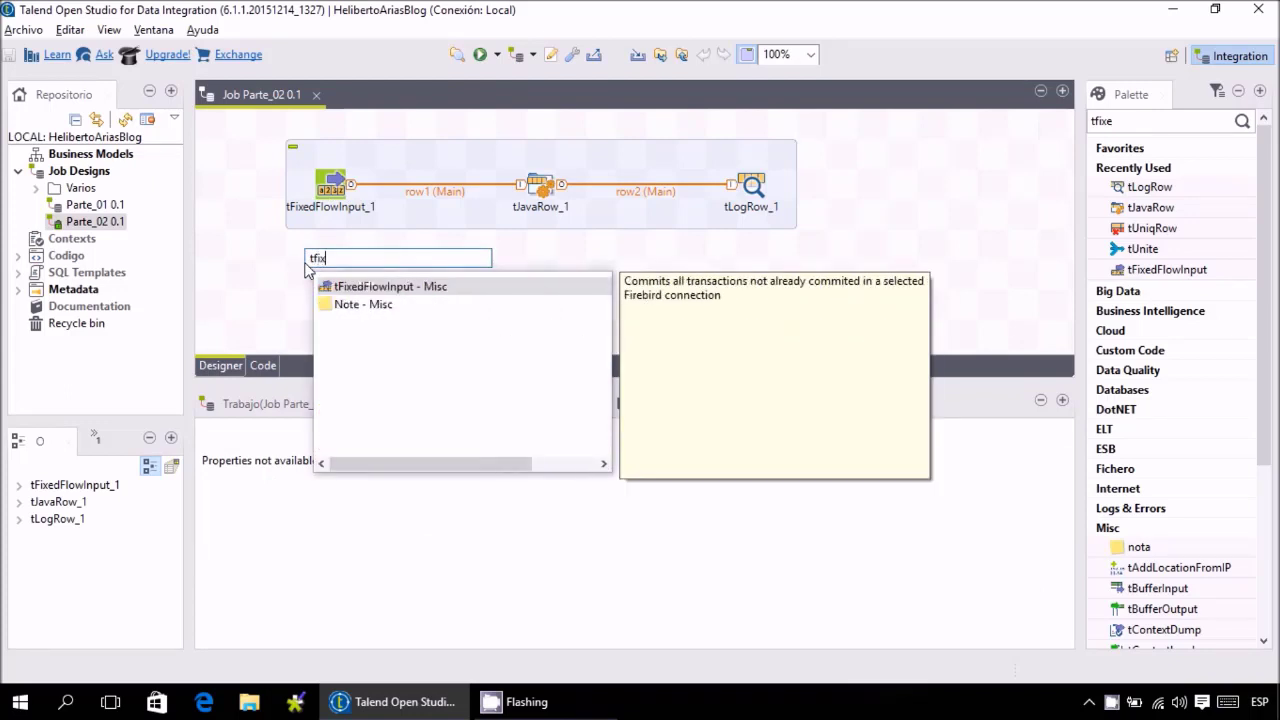
pyautogui.press('Return')
pyautogui.moveTo(305, 267); pyautogui.dragTo(336, 298)
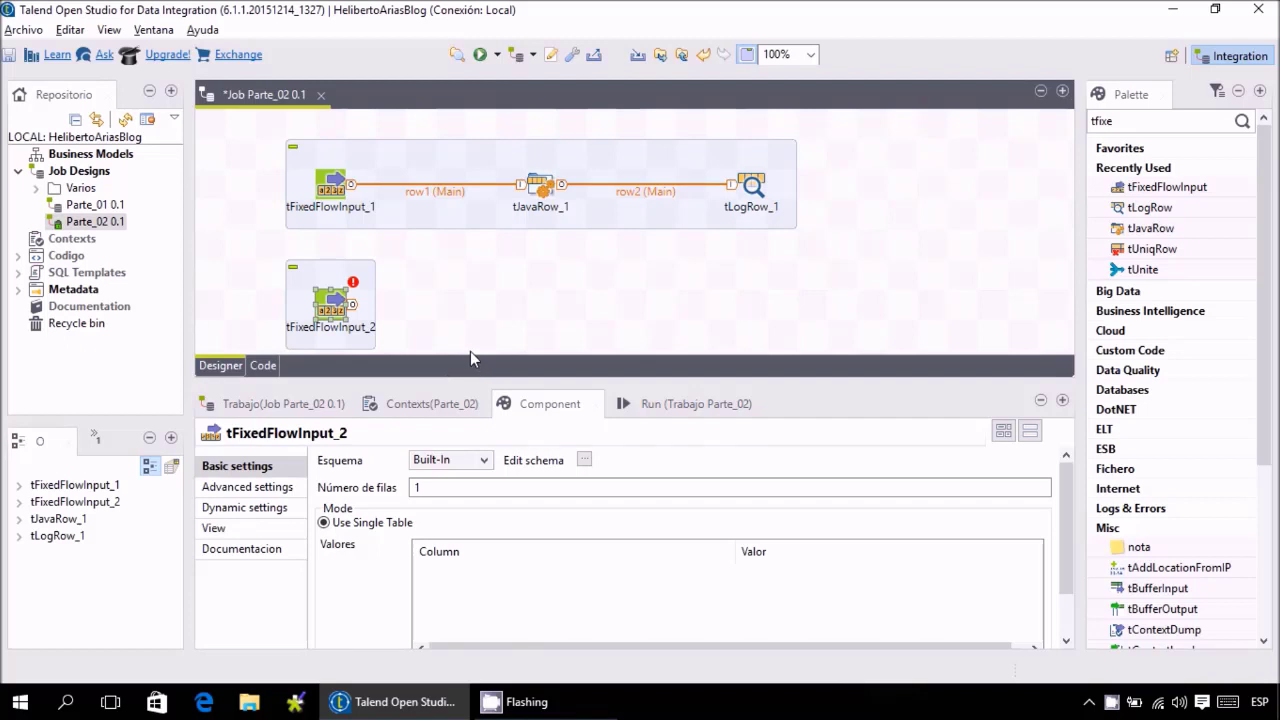
# Copy the Valor and Ubicacion columns from the schema of tFixedFlowInput_1.
pyautogui.click(373, 466)
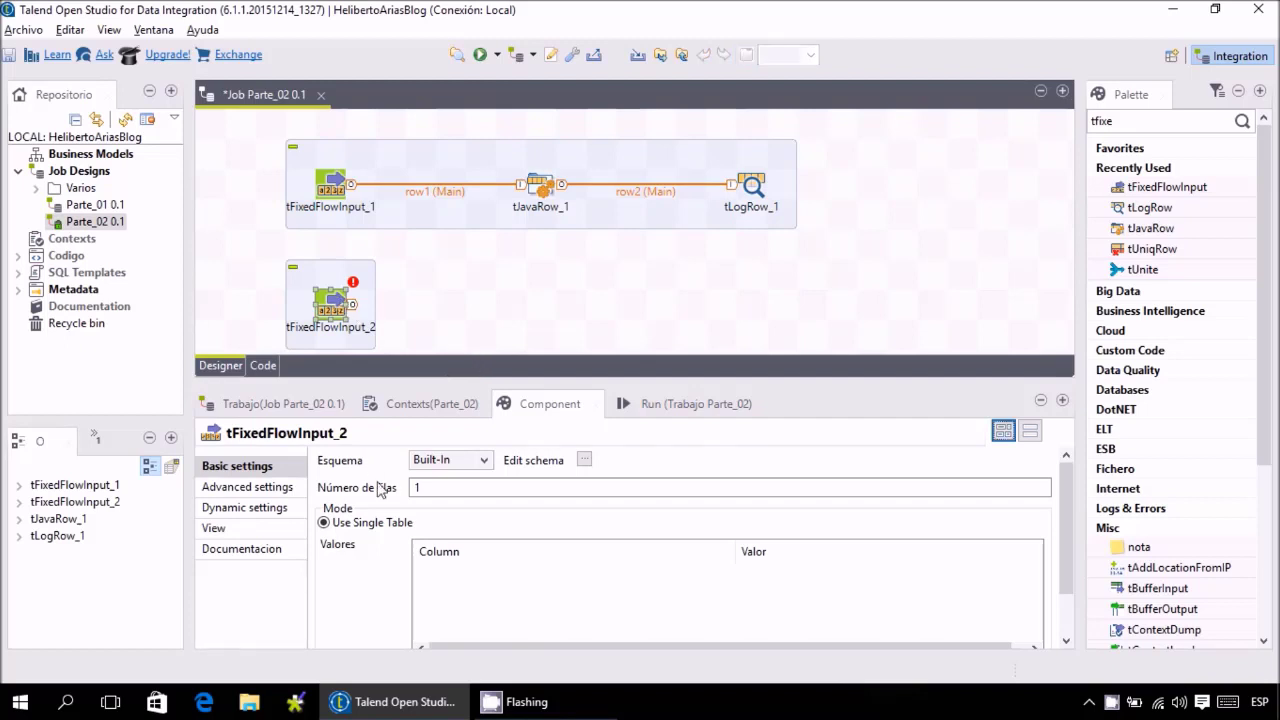
pyautogui.click(333, 185)
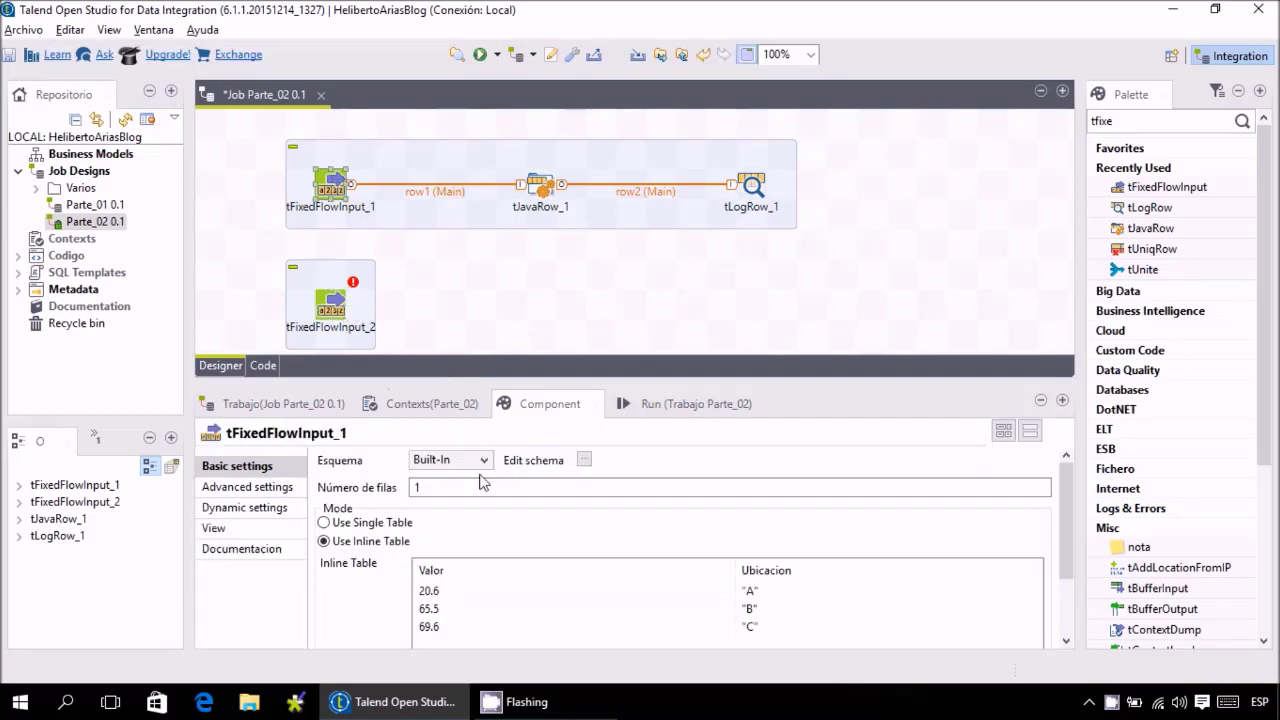
pyautogui.click(585, 460)
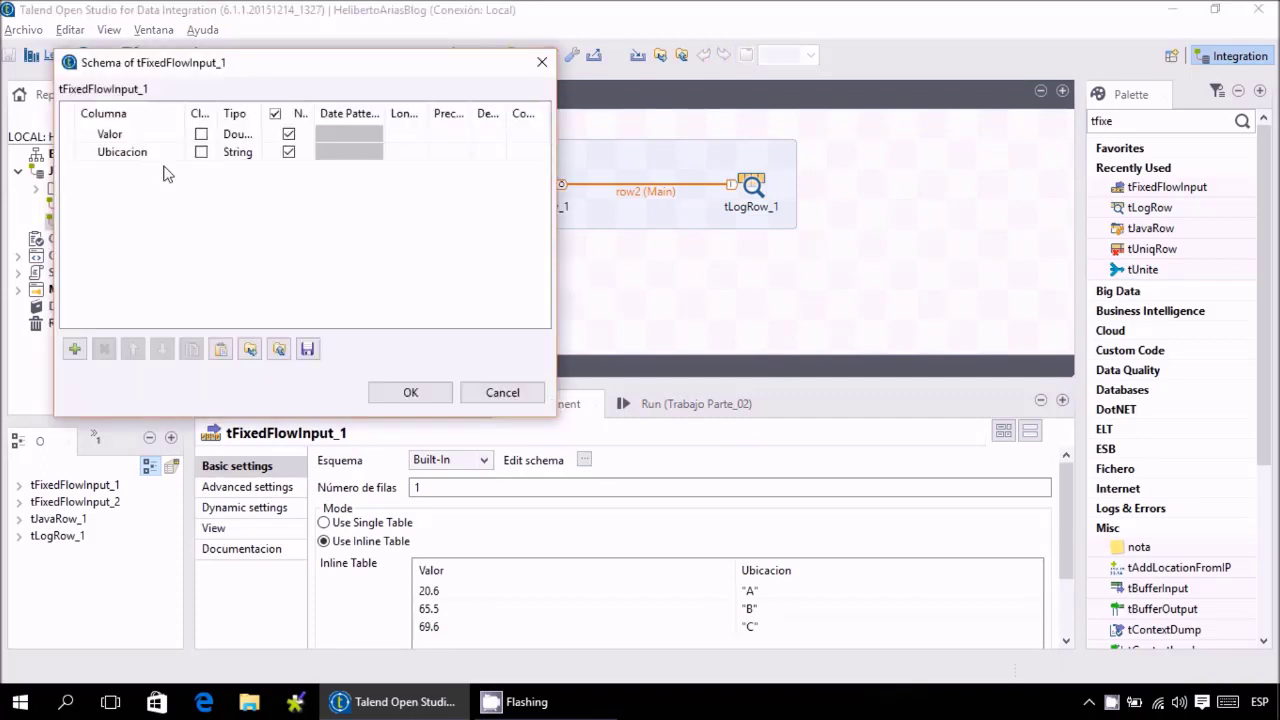
pyautogui.click(99, 136)
pyautogui.keyDown('shift'); pyautogui.click(139, 156); pyautogui.keyUp('shift')
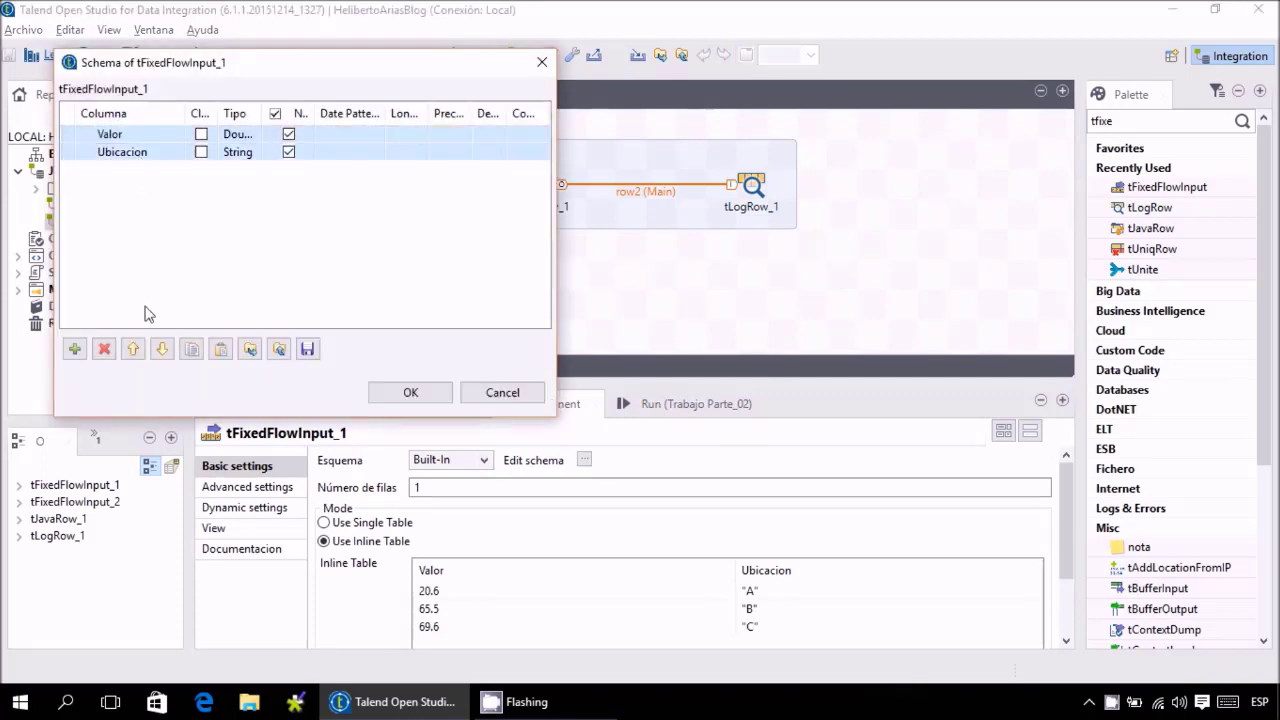
pyautogui.click(191, 348)
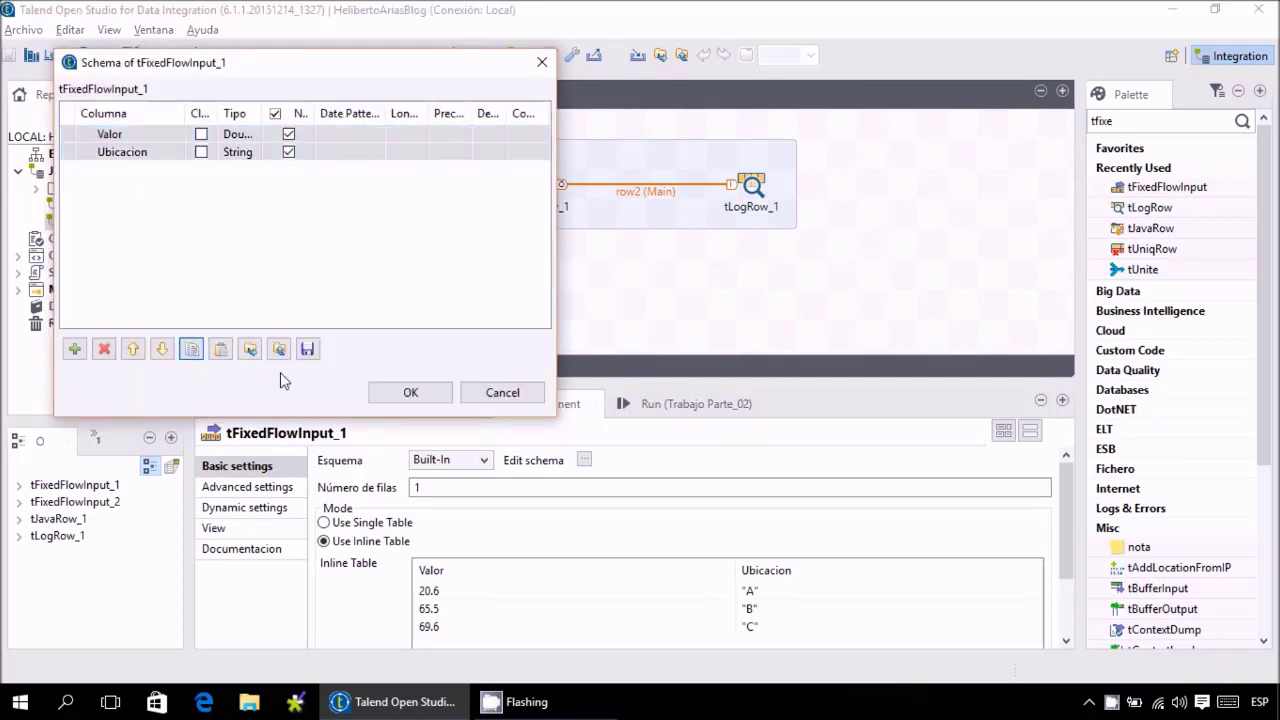
pyautogui.click(500, 392)
# Paste the copied Valor and Ubicacion columns into the schema of tFixedFlowInput_2 and accept it.
pyautogui.click(332, 302)
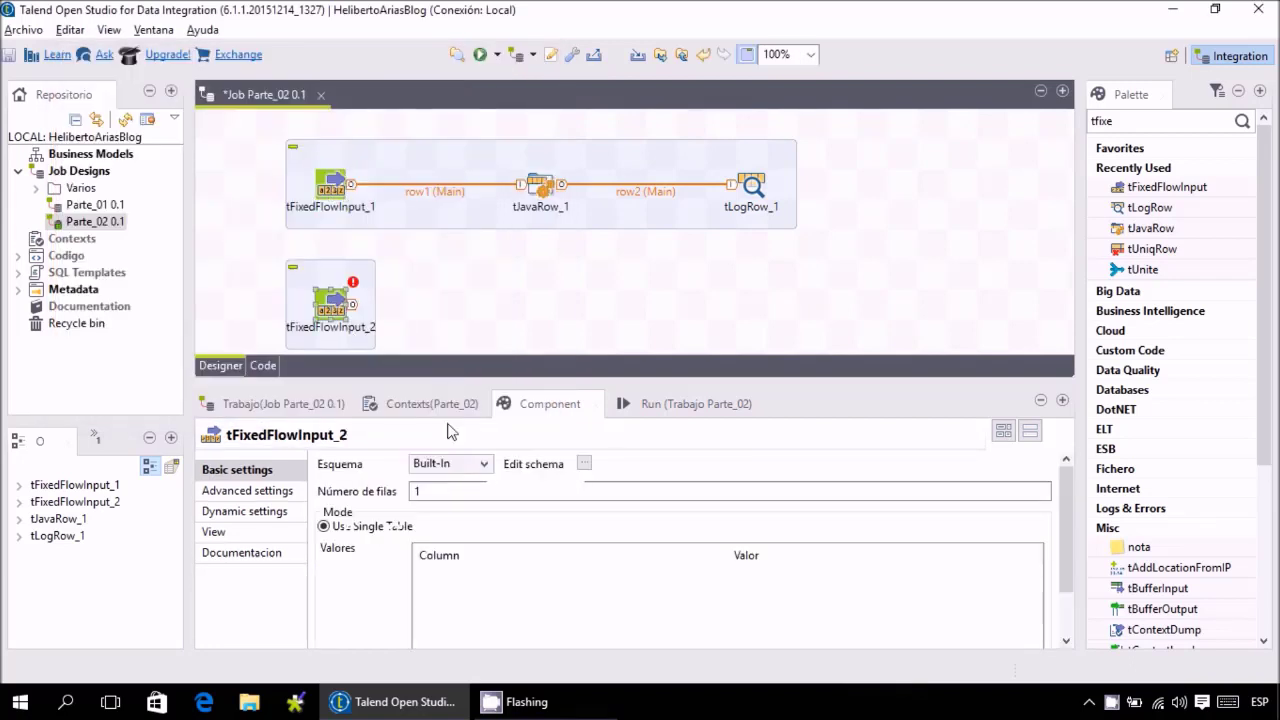
pyautogui.click(585, 464)
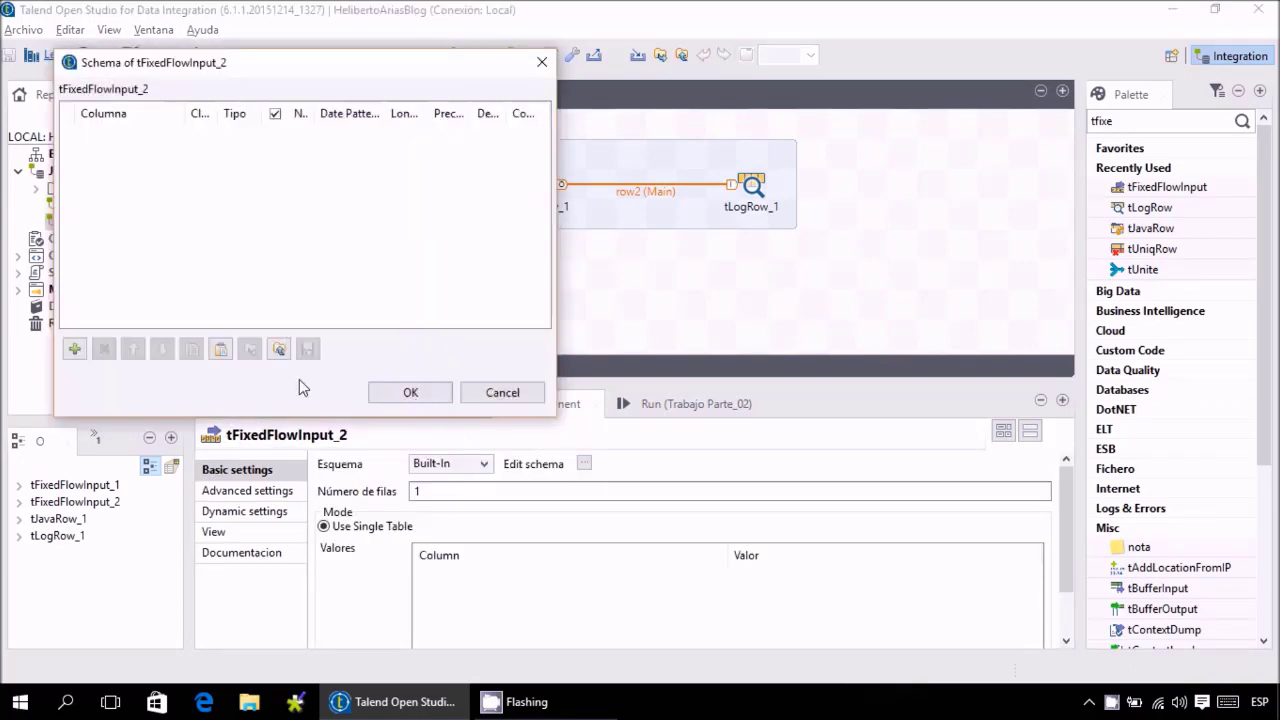
pyautogui.click(220, 348)
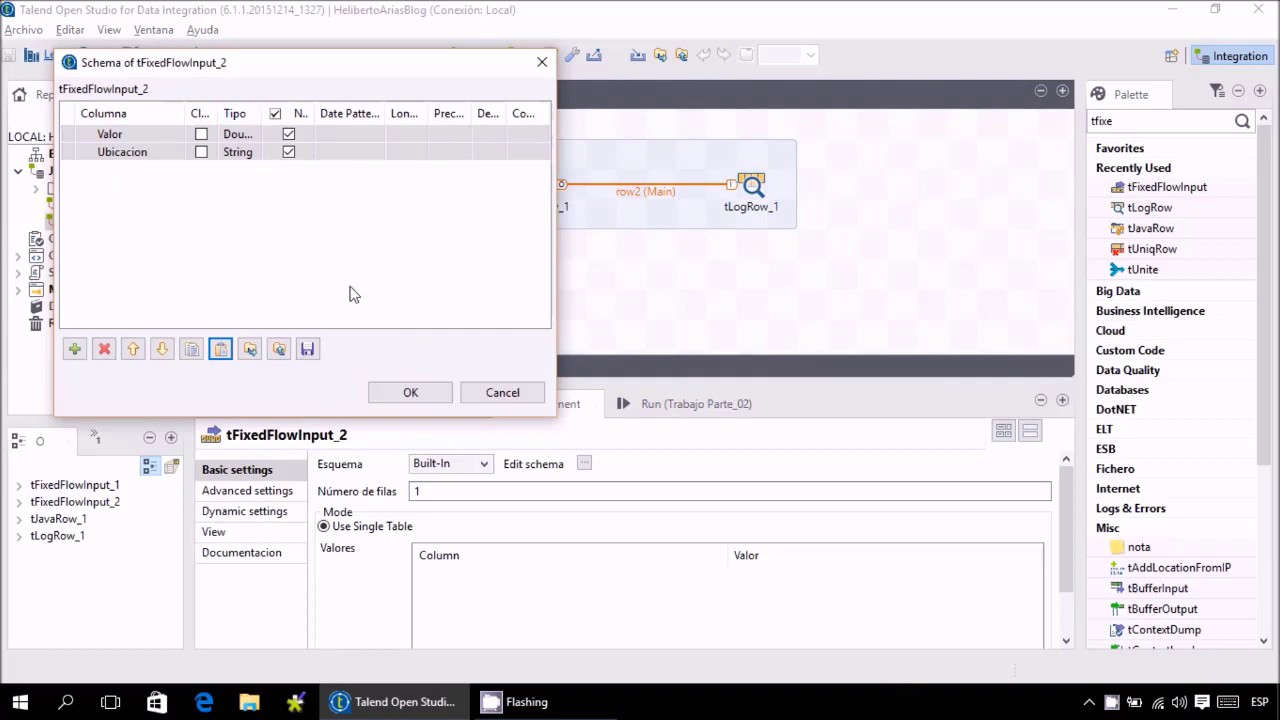
pyautogui.click(410, 392)
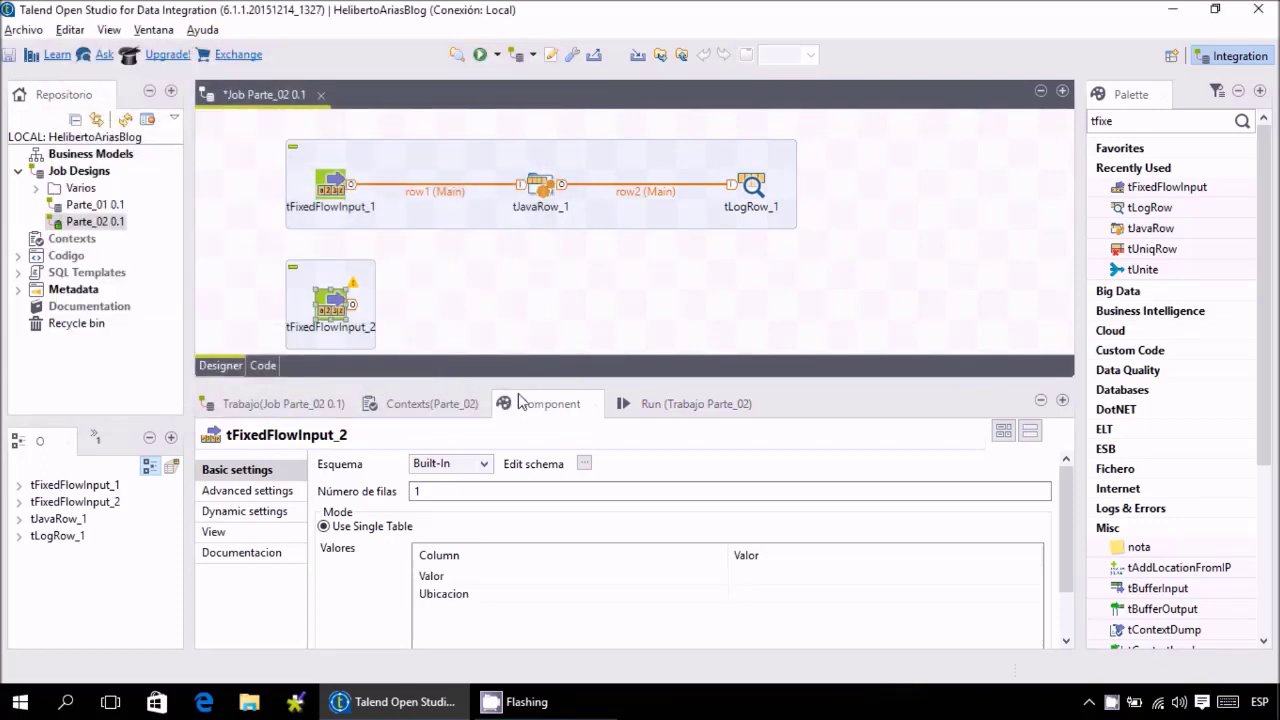
# Set tFixedFlowInput_2 to Use Inline Content (delimited file) with the rows 35.6;A, 29.9;X and 90.8;Y.
pyautogui.moveTo(1064, 503); pyautogui.dragTo(1072, 577)
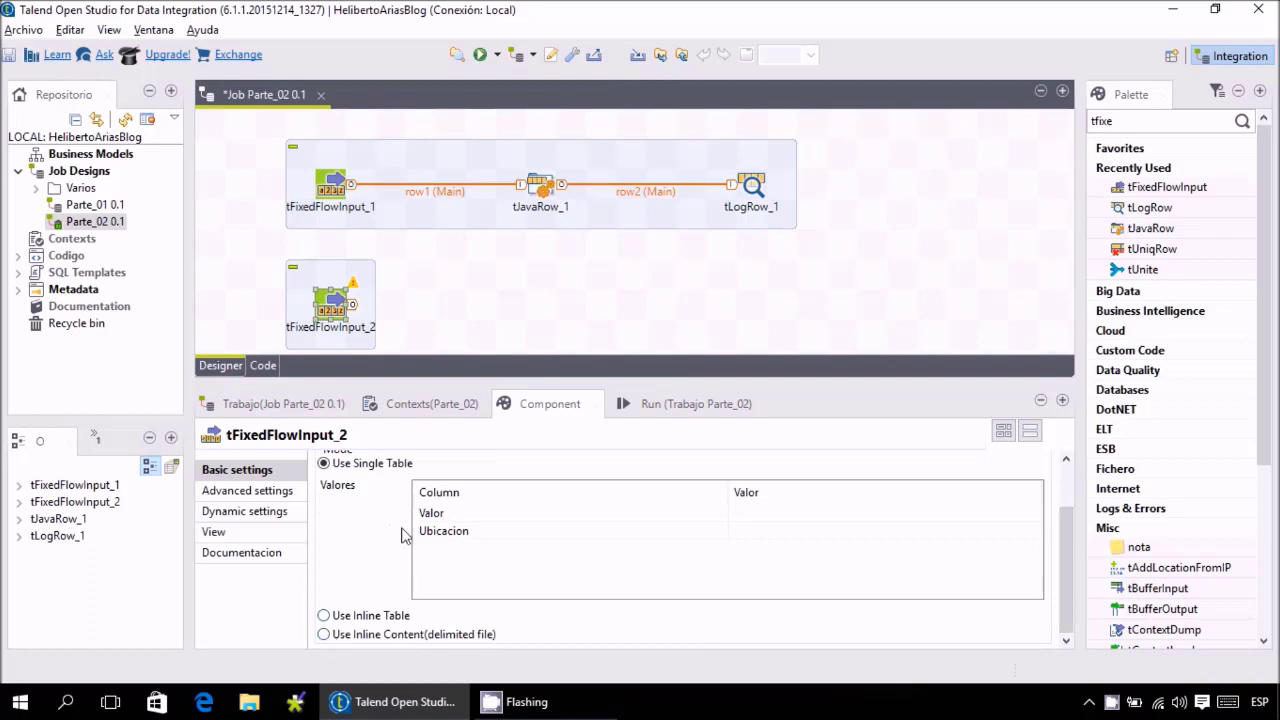
pyautogui.click(325, 634)
pyautogui.click(593, 558)
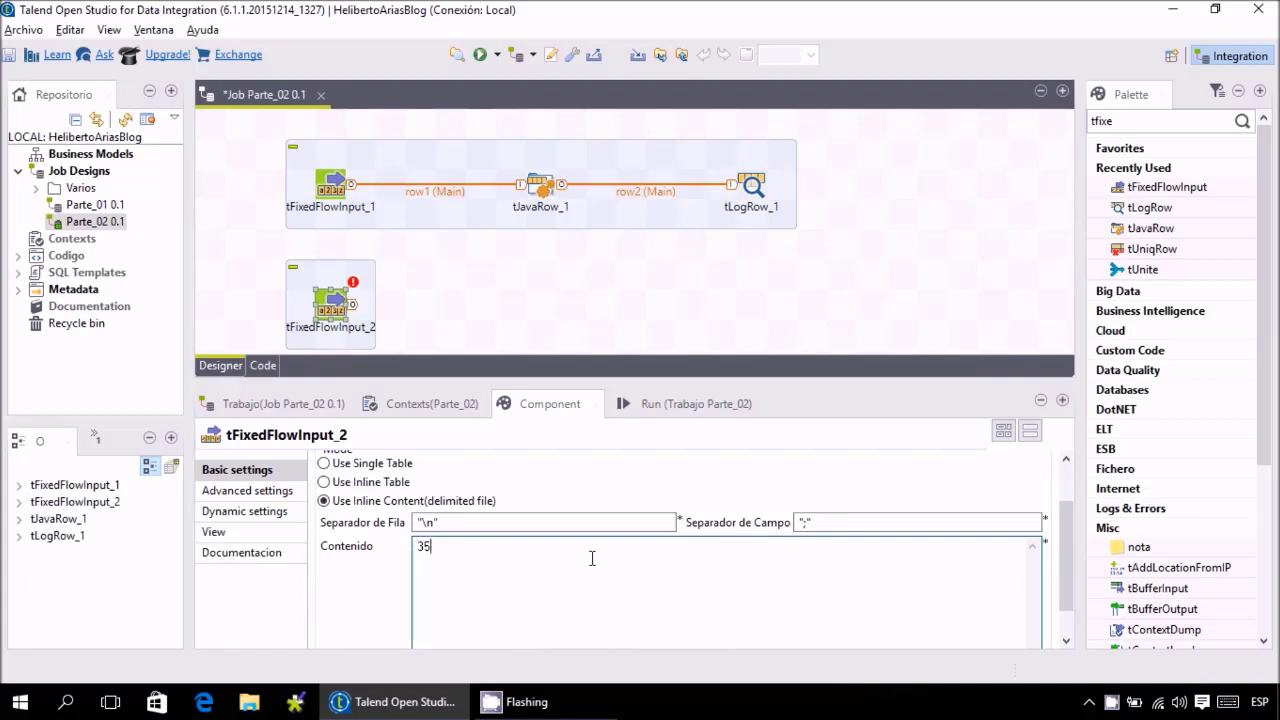
pyautogui.write('35.6;A')
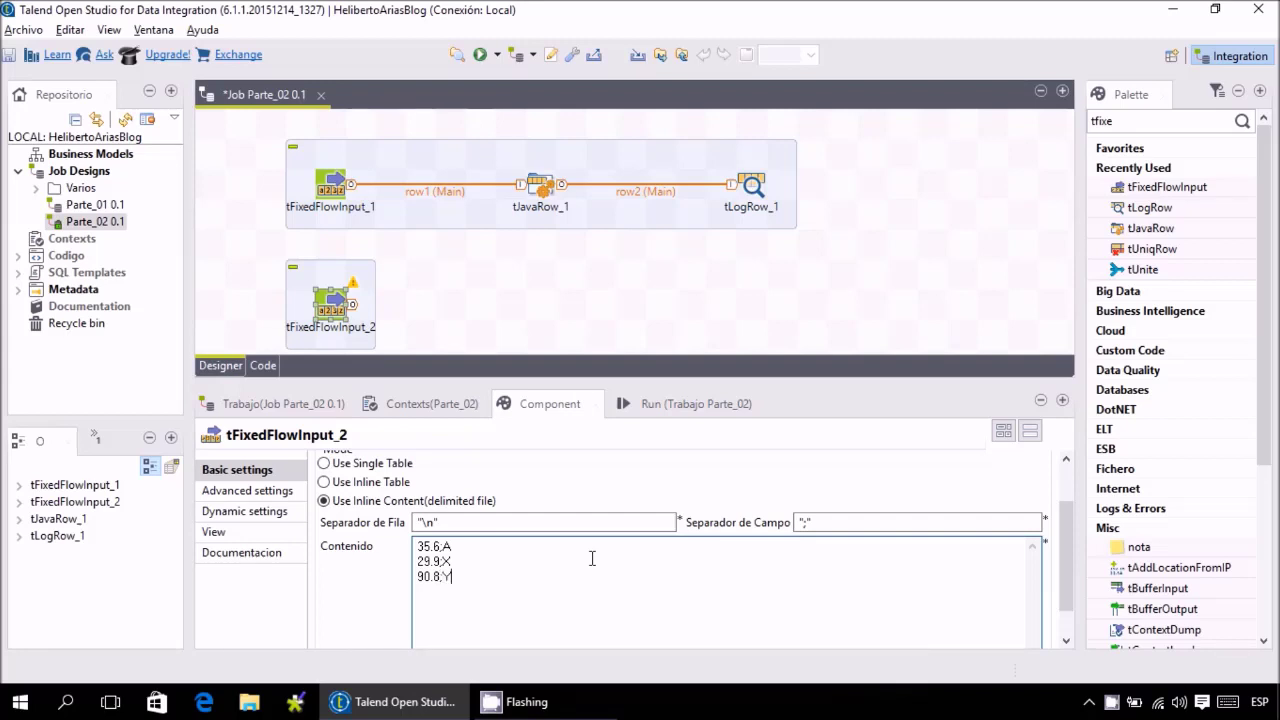
pyautogui.click(530, 322)
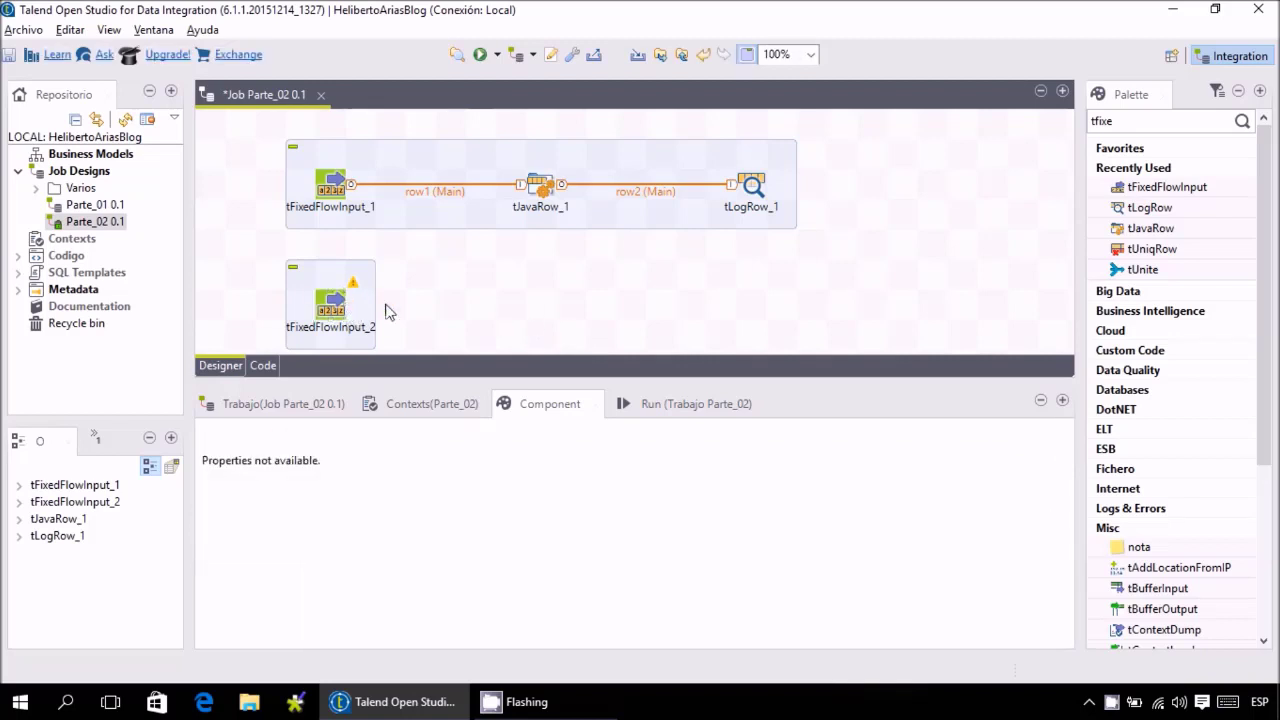
# Compare the data of both fixed flow inputs and review the Valor conversion formula in tJavaRow_1.
pyautogui.click(326, 195)
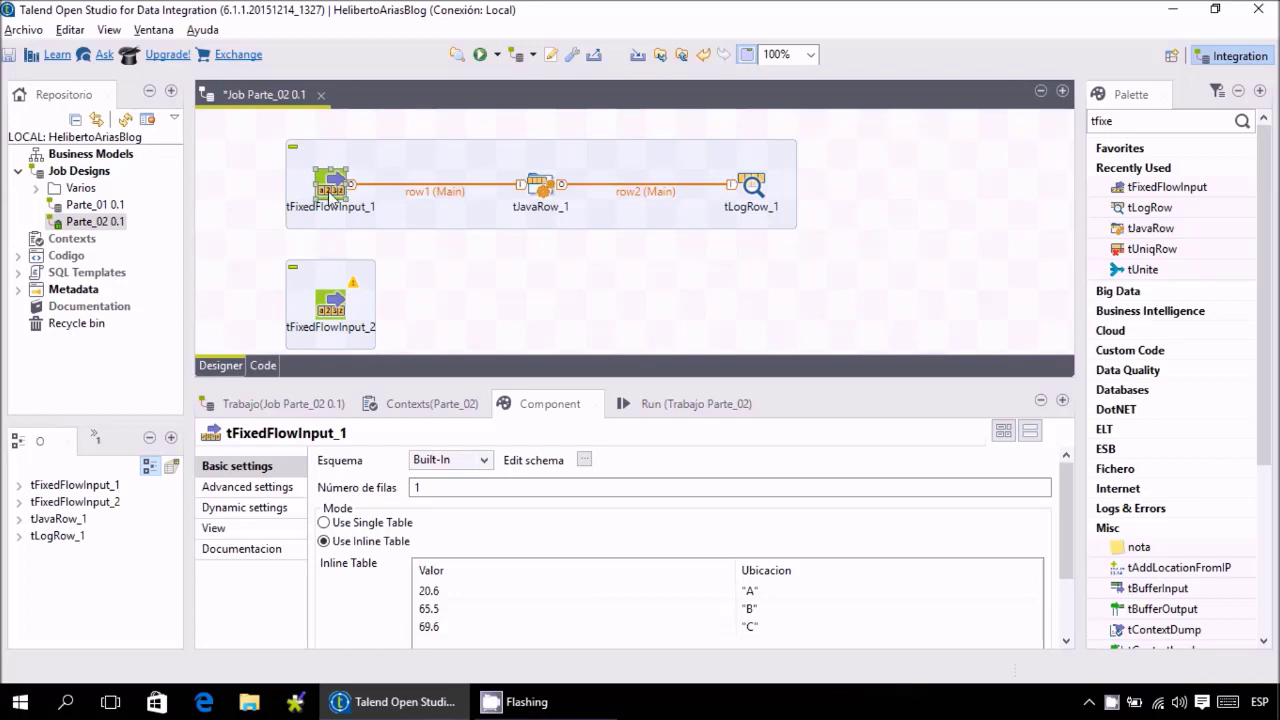
pyautogui.click(337, 313)
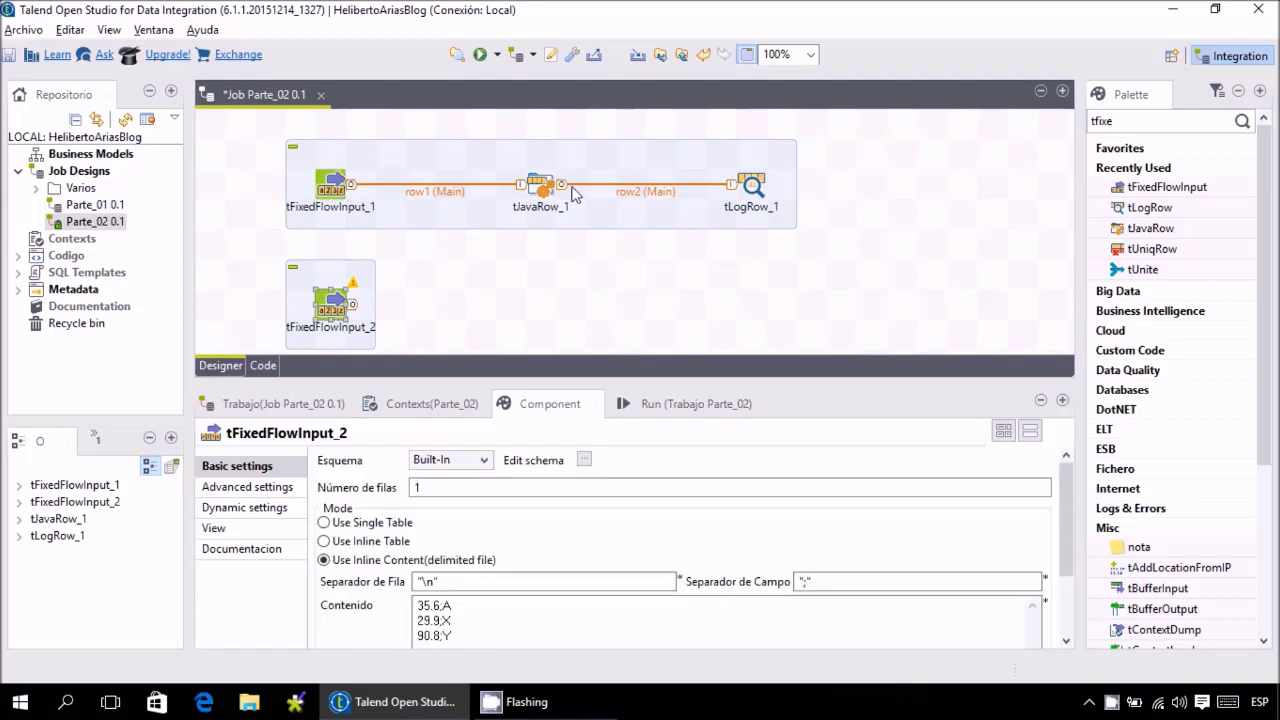
pyautogui.click(538, 188)
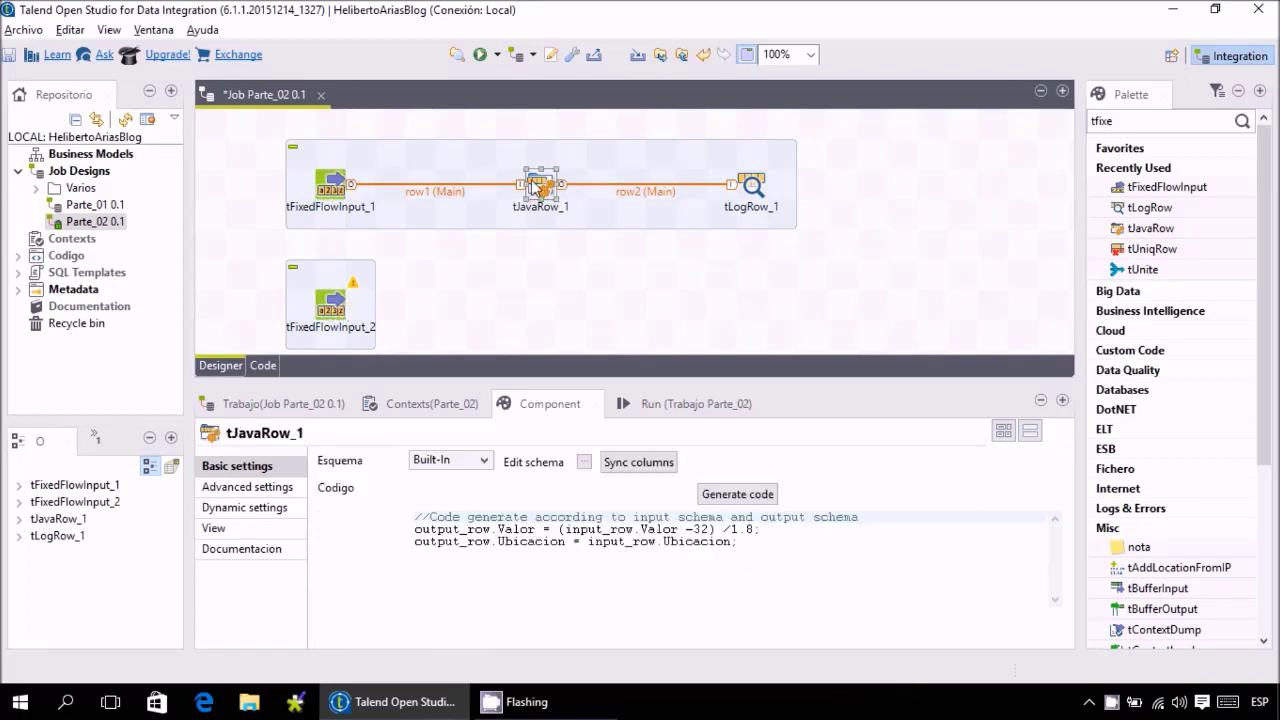
pyautogui.moveTo(765, 530); pyautogui.dragTo(536, 530)
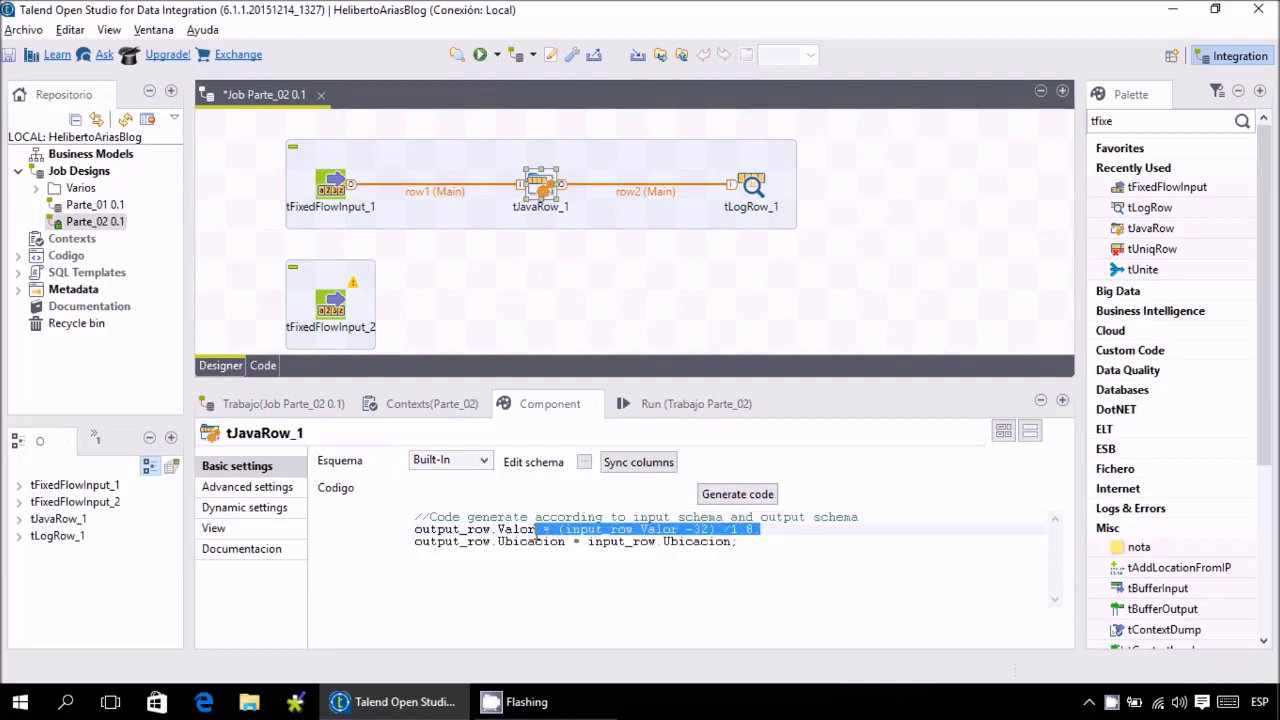
# Add a tUnite component to the job and place it below tJavaRow_1.
pyautogui.click(659, 251)
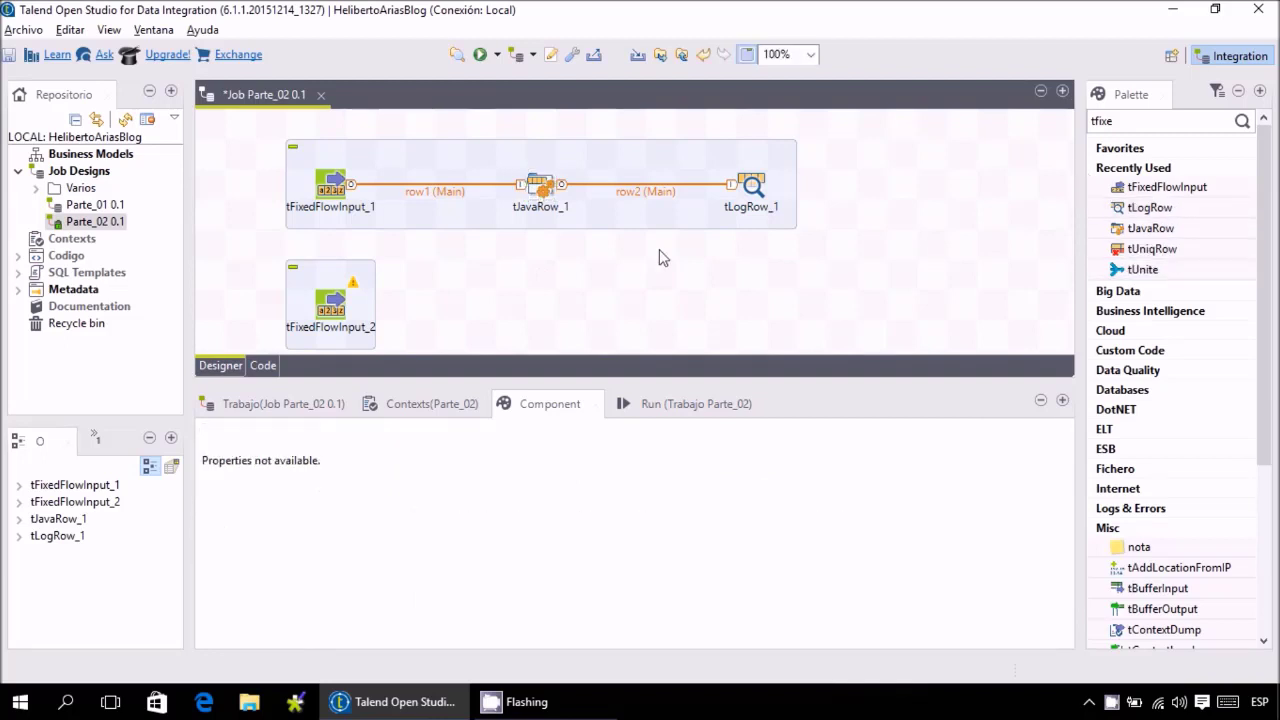
pyautogui.write('tun')
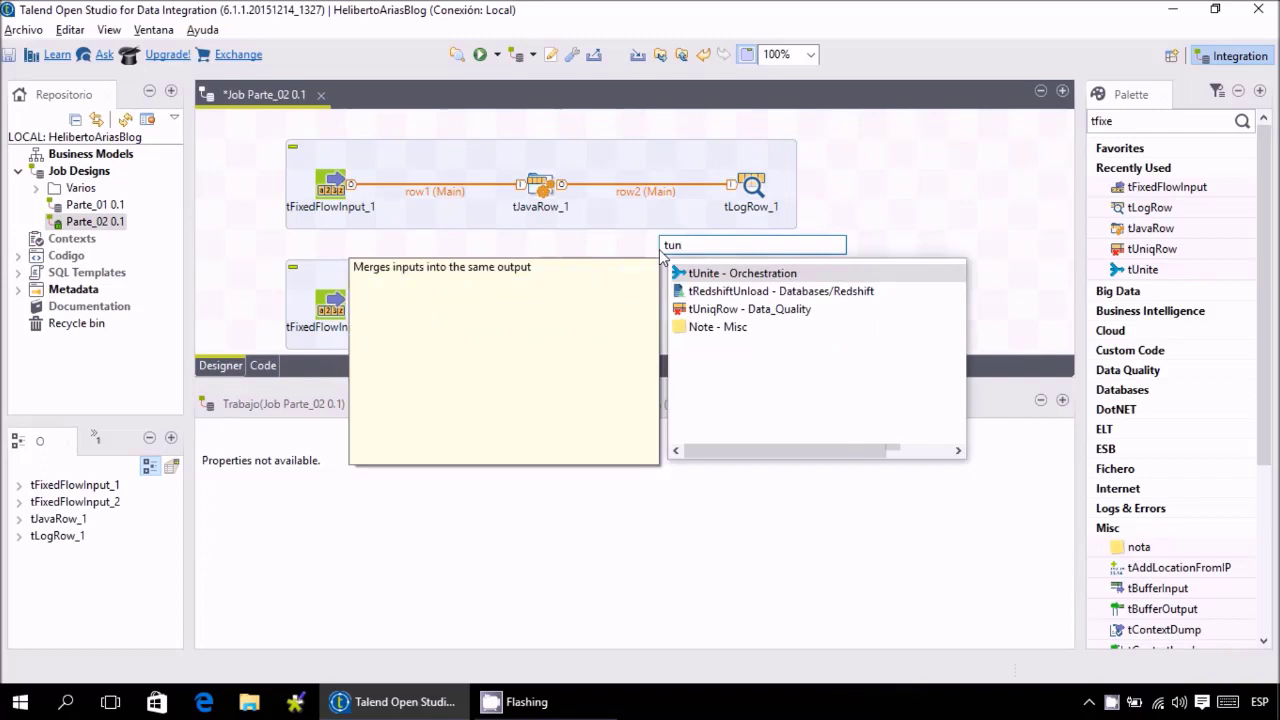
pyautogui.press('Return')
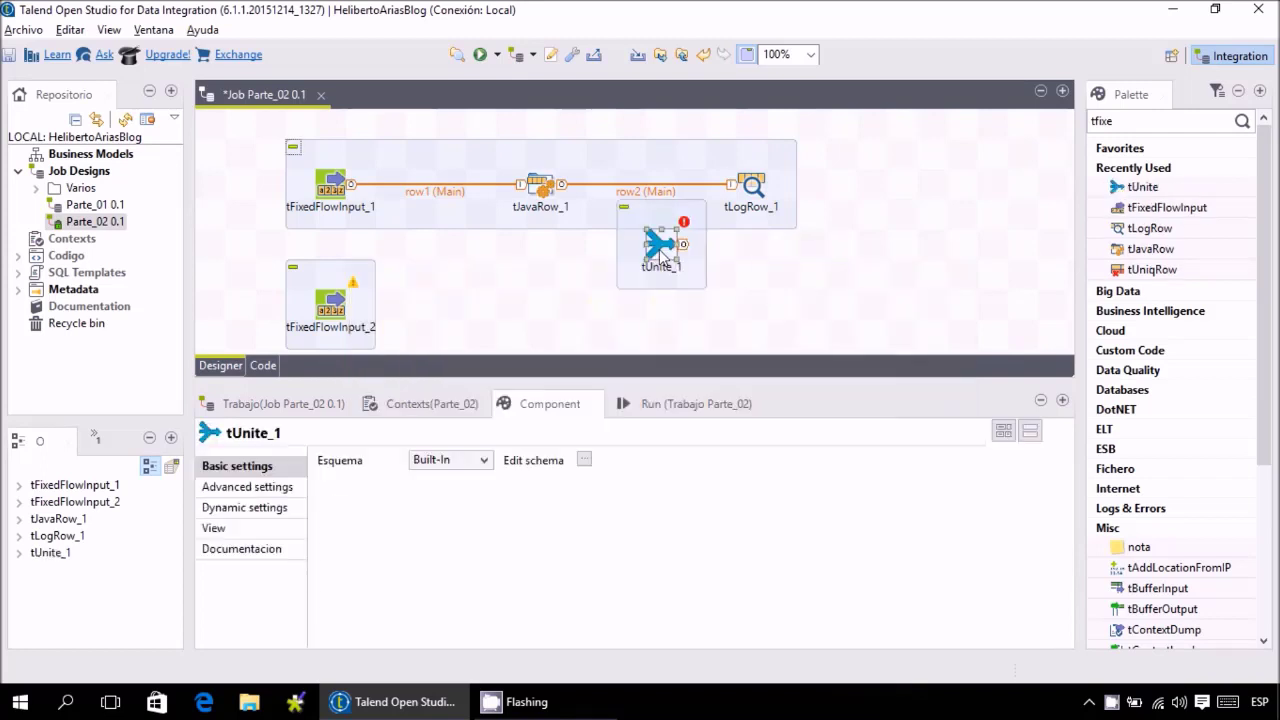
pyautogui.moveTo(660, 248); pyautogui.dragTo(553, 282)
# Redirect the row1 connection from tJavaRow_1 to tUnite_1 and connect tFixedFlowInput_2 to tUnite_1 as well.
pyautogui.click(510, 190)
pyautogui.click(510, 190)
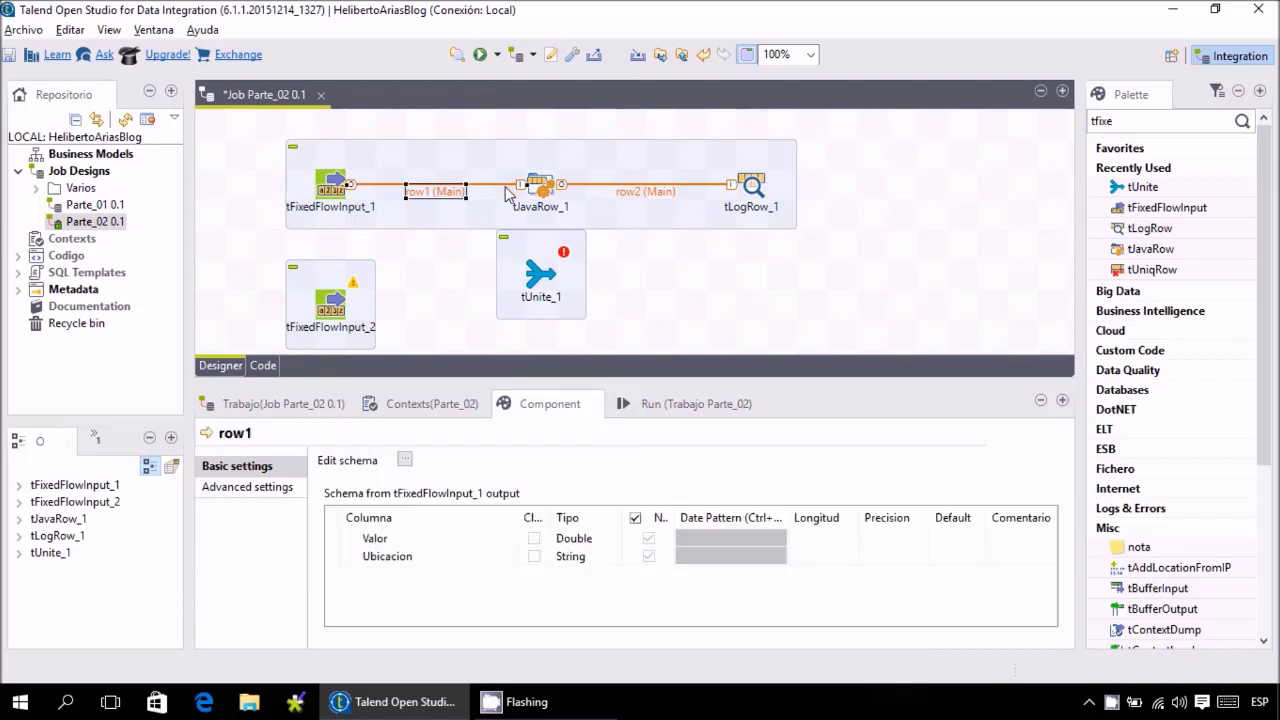
pyautogui.moveTo(522, 185); pyautogui.dragTo(529, 277)
pyautogui.click(340, 305)
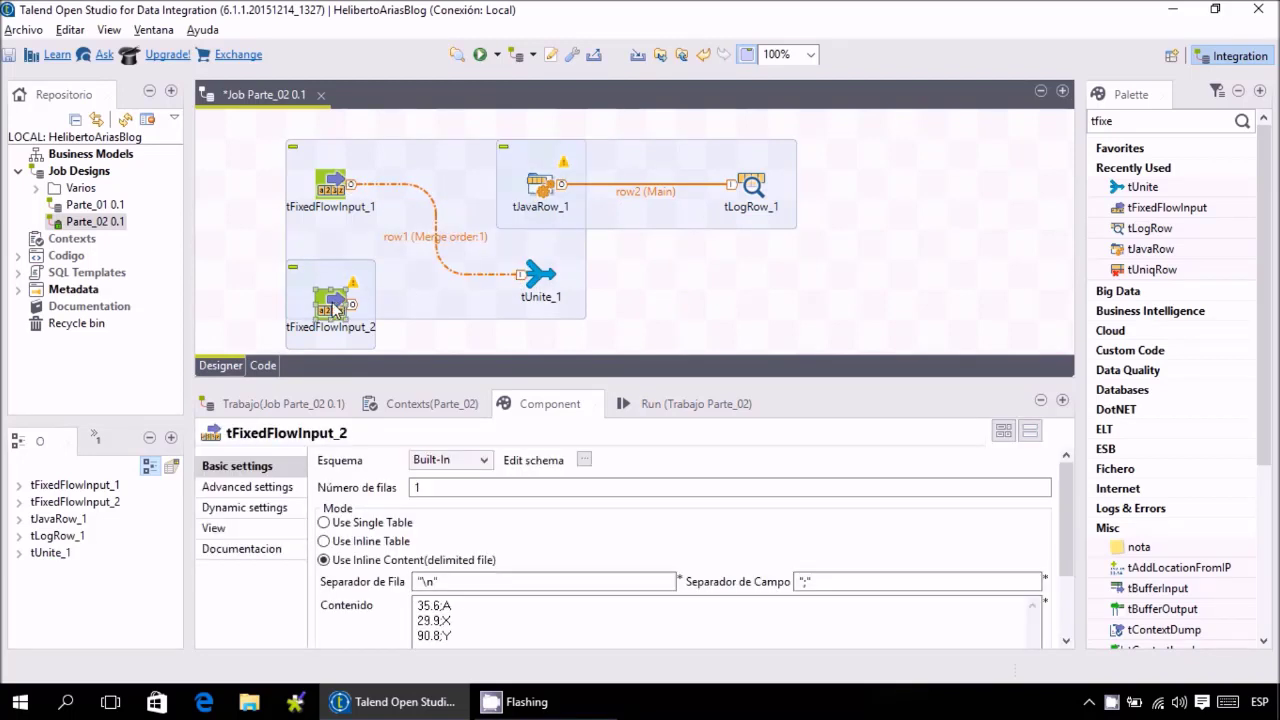
pyautogui.moveTo(355, 306); pyautogui.dragTo(540, 279)
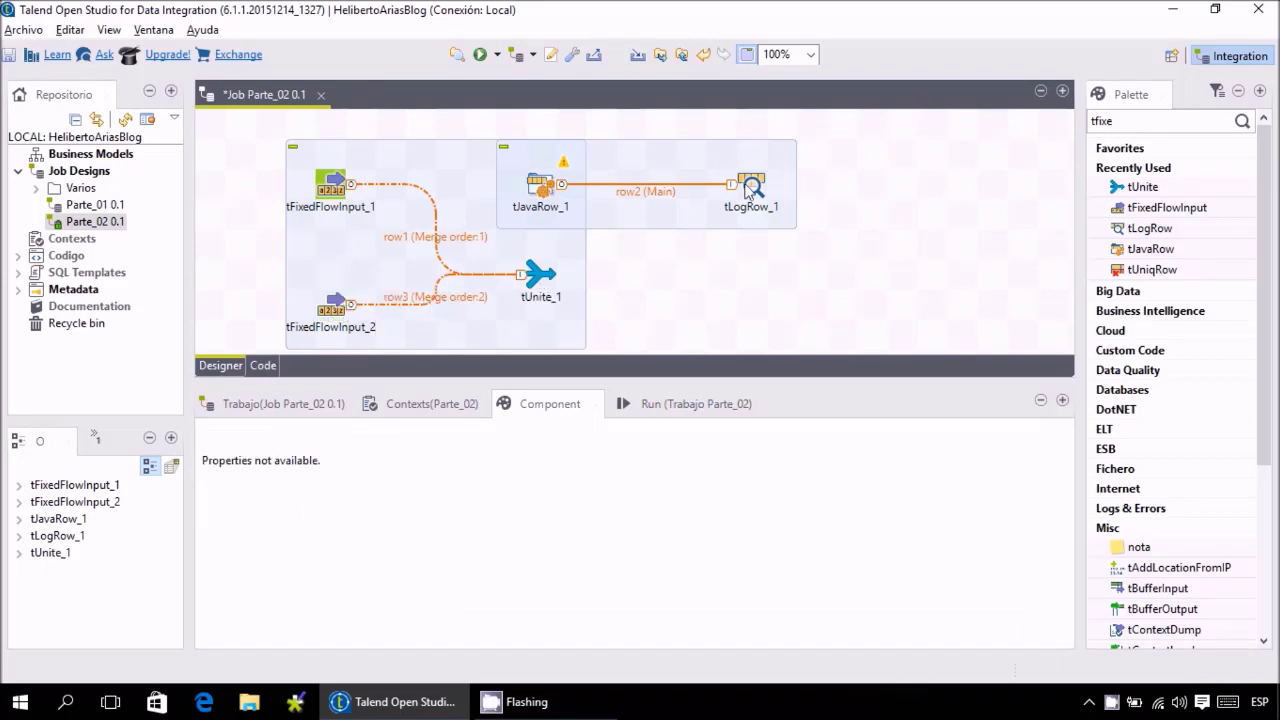
# Move tJavaRow_1 and tLogRow_1 to the right of tUnite_1, and center tUnite_1 vertically between the two inputs.
pyautogui.moveTo(854, 242); pyautogui.dragTo(645, 265)
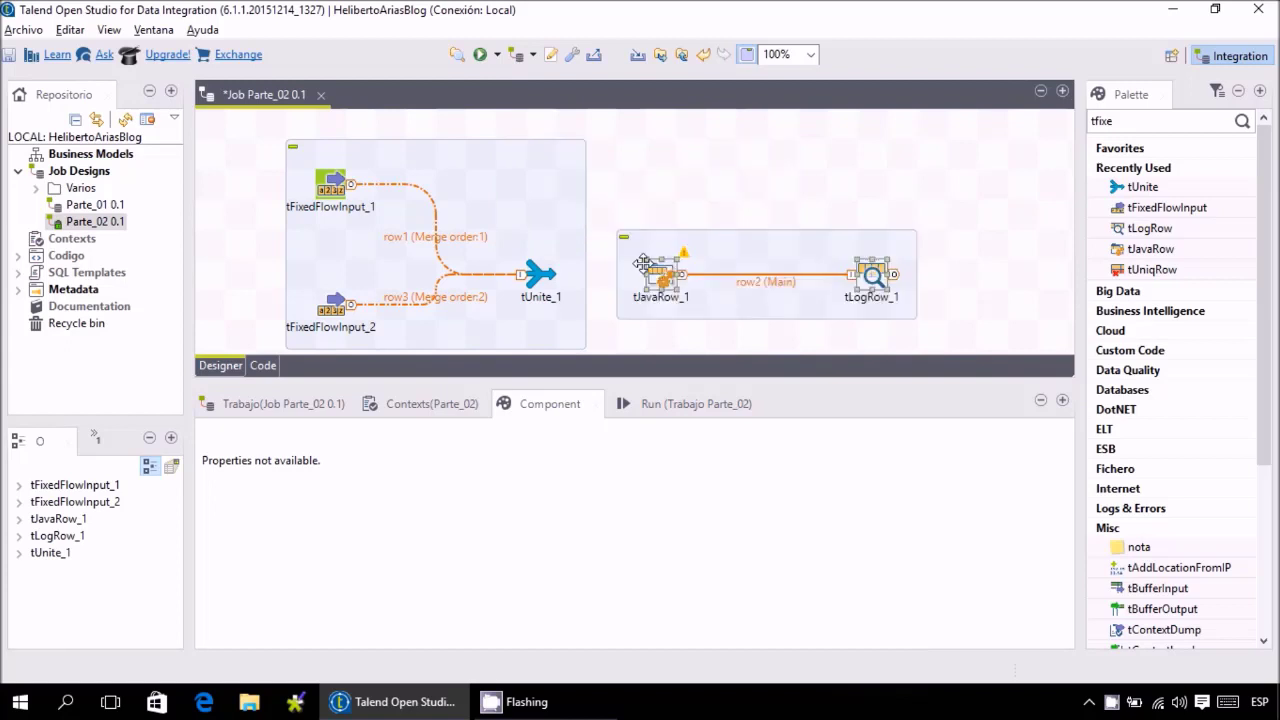
pyautogui.click(547, 272)
pyautogui.click(535, 275)
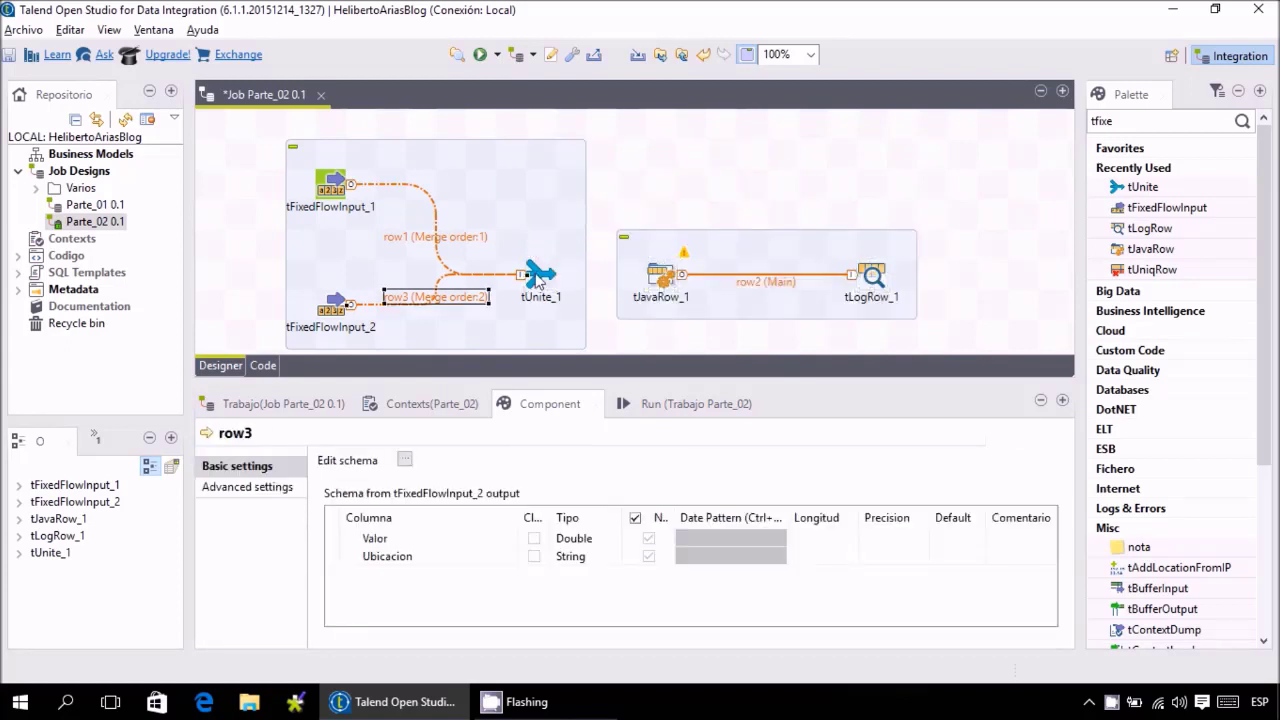
pyautogui.click(542, 278)
pyautogui.moveTo(542, 275); pyautogui.dragTo(543, 246)
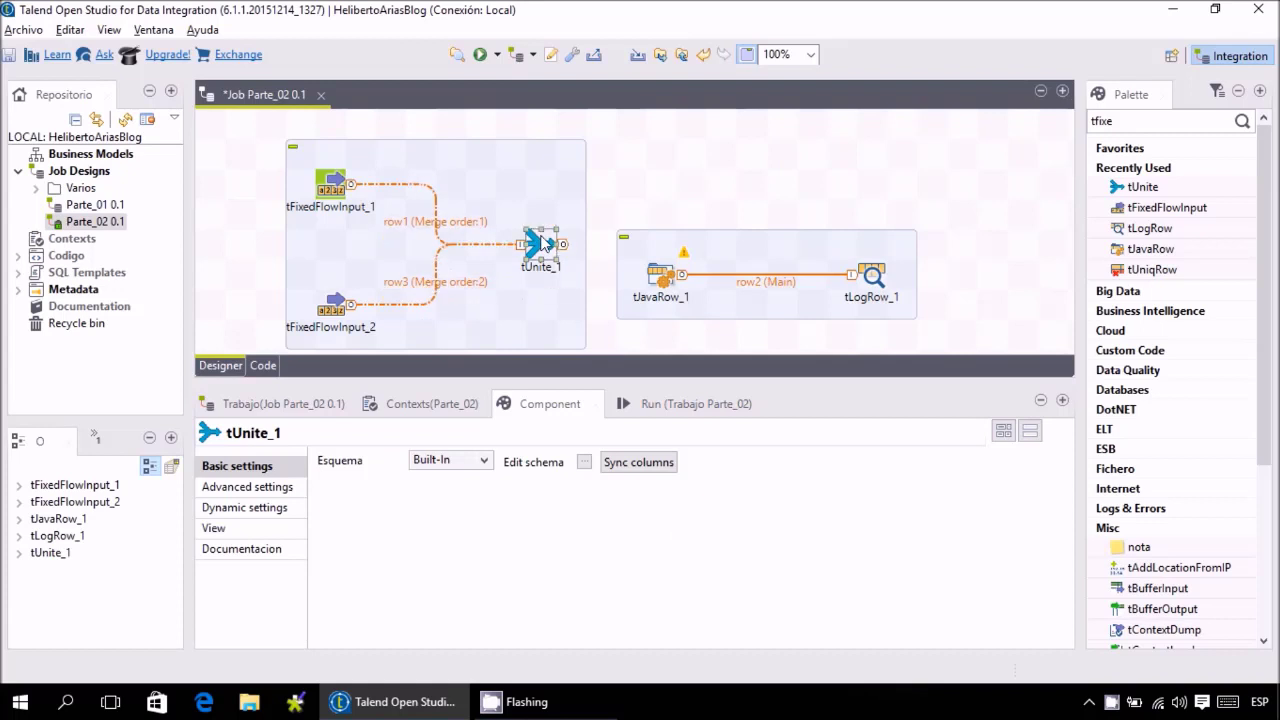
# Check the tUnite_1 schema against both fixed flow inputs, and move the tJavaRow_1 and tLogRow_1 subjob farther right, level with tUnite_1.
pyautogui.click(584, 462)
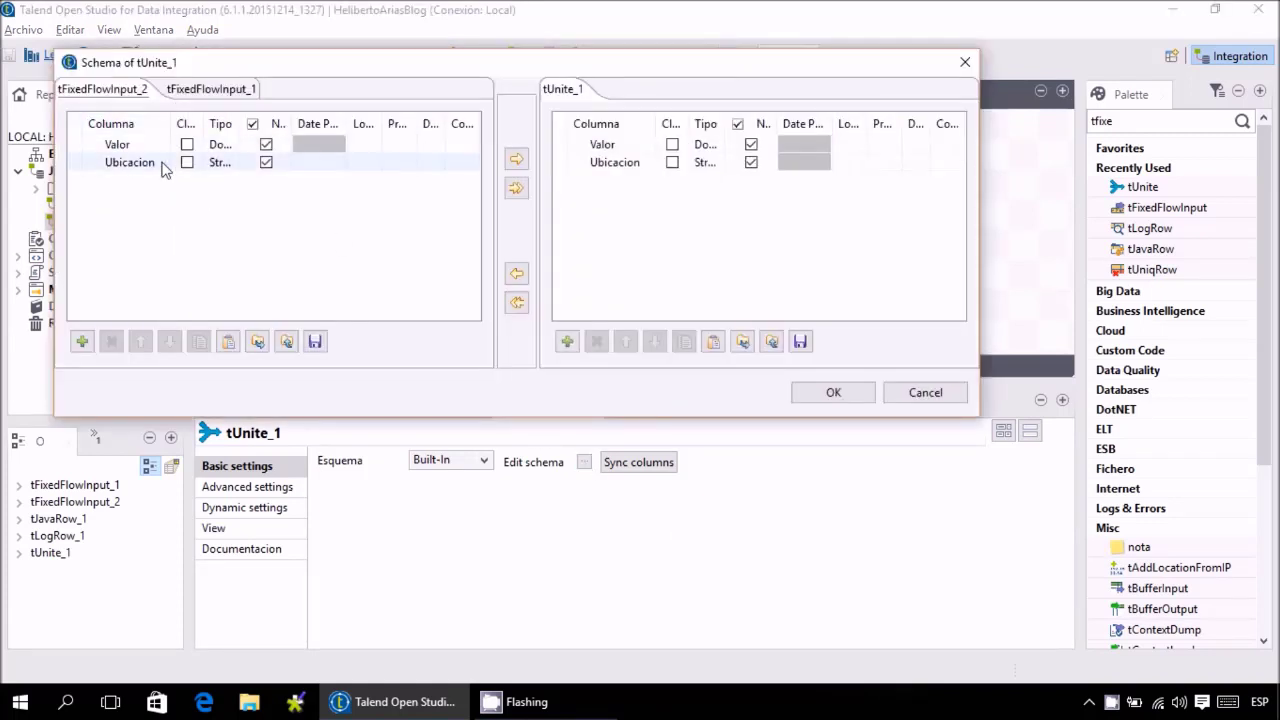
pyautogui.click(833, 392)
pyautogui.moveTo(771, 262); pyautogui.dragTo(868, 218)
# Connect tUnite_1 to tJavaRow_1 with a Main row and move tJavaRow_1 closer to tUnite_1.
pyautogui.click(539, 250)
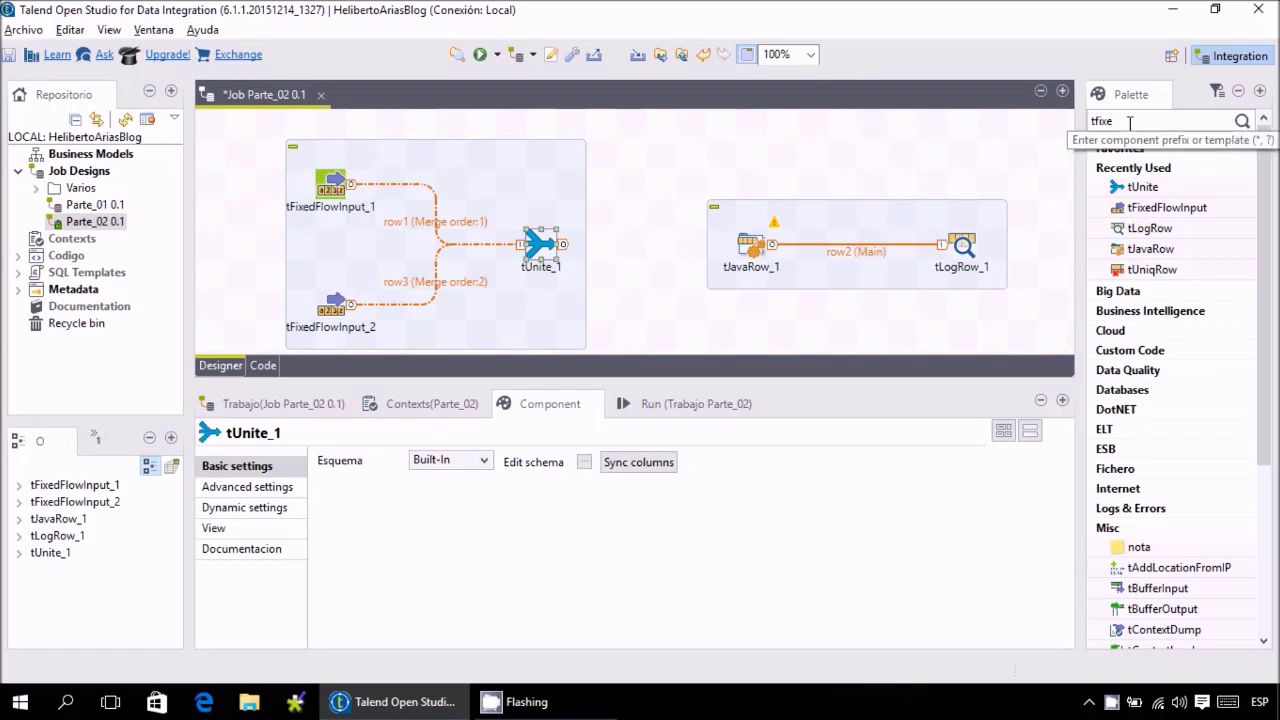
pyautogui.rightClick(546, 249)
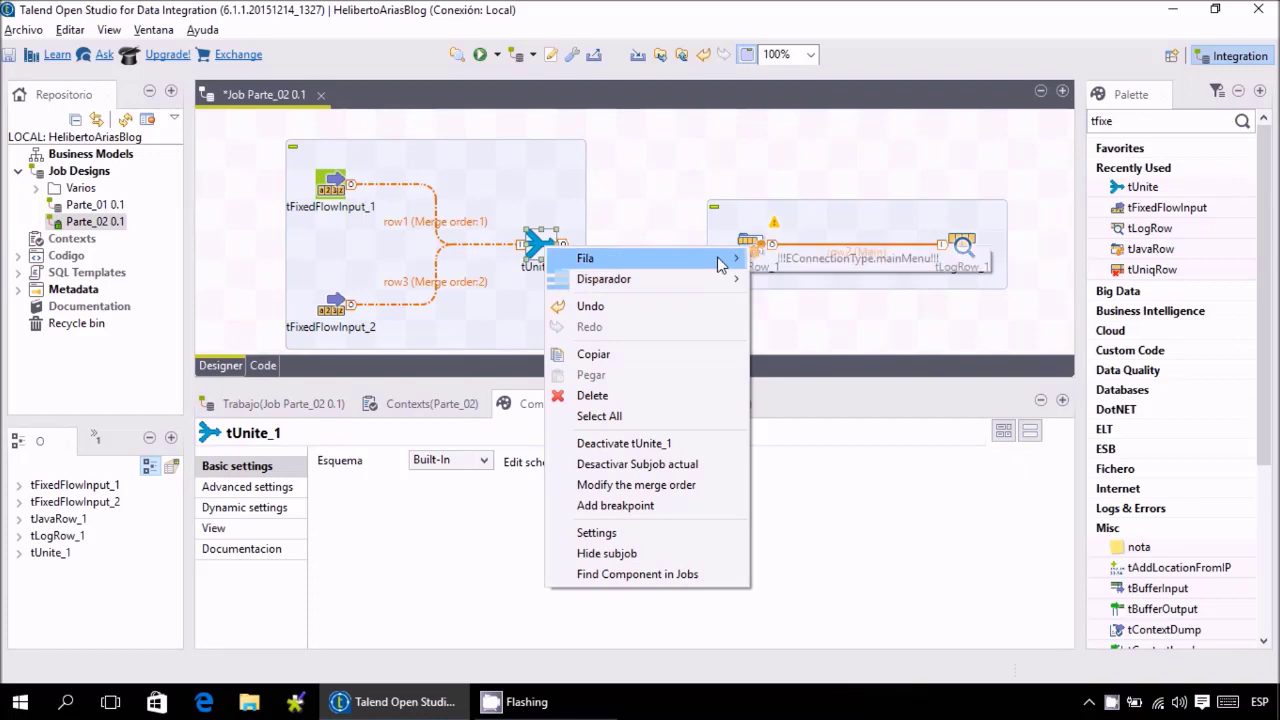
pyautogui.moveTo(725, 260)
pyautogui.click(800, 263)
pyautogui.click(752, 252)
pyautogui.click(752, 252)
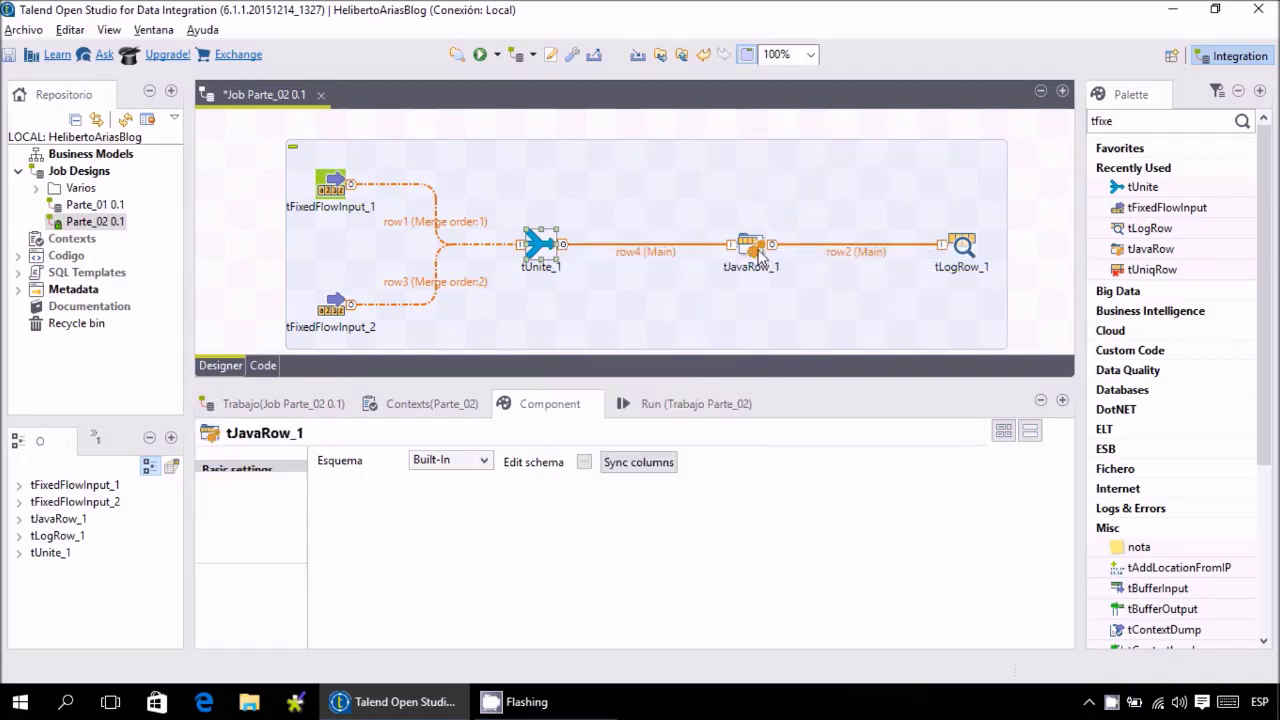
pyautogui.moveTo(752, 252); pyautogui.dragTo(662, 250)
# Replace the row2 connection to tLogRow_1 with a Main row from tJavaRow_1 to a new tUniqRow component placed between them.
pyautogui.click(810, 254)
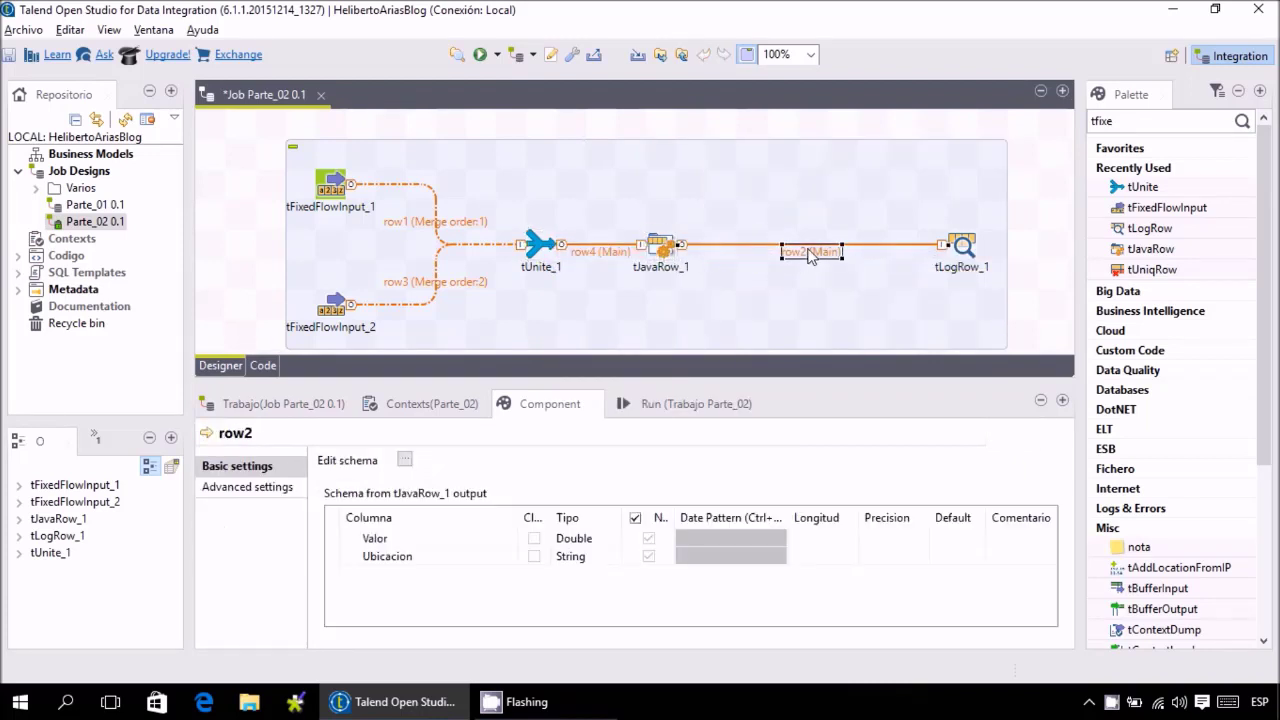
pyautogui.press('Delete')
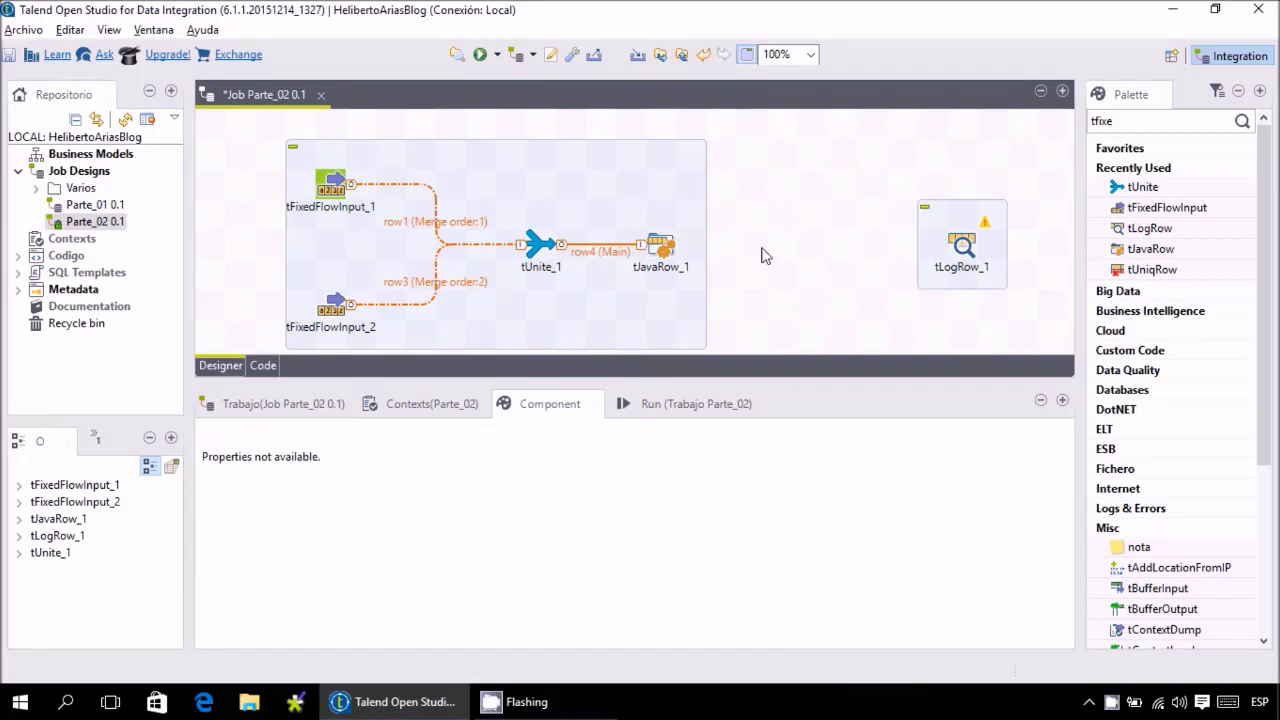
pyautogui.moveTo(1150, 269); pyautogui.dragTo(800, 243)
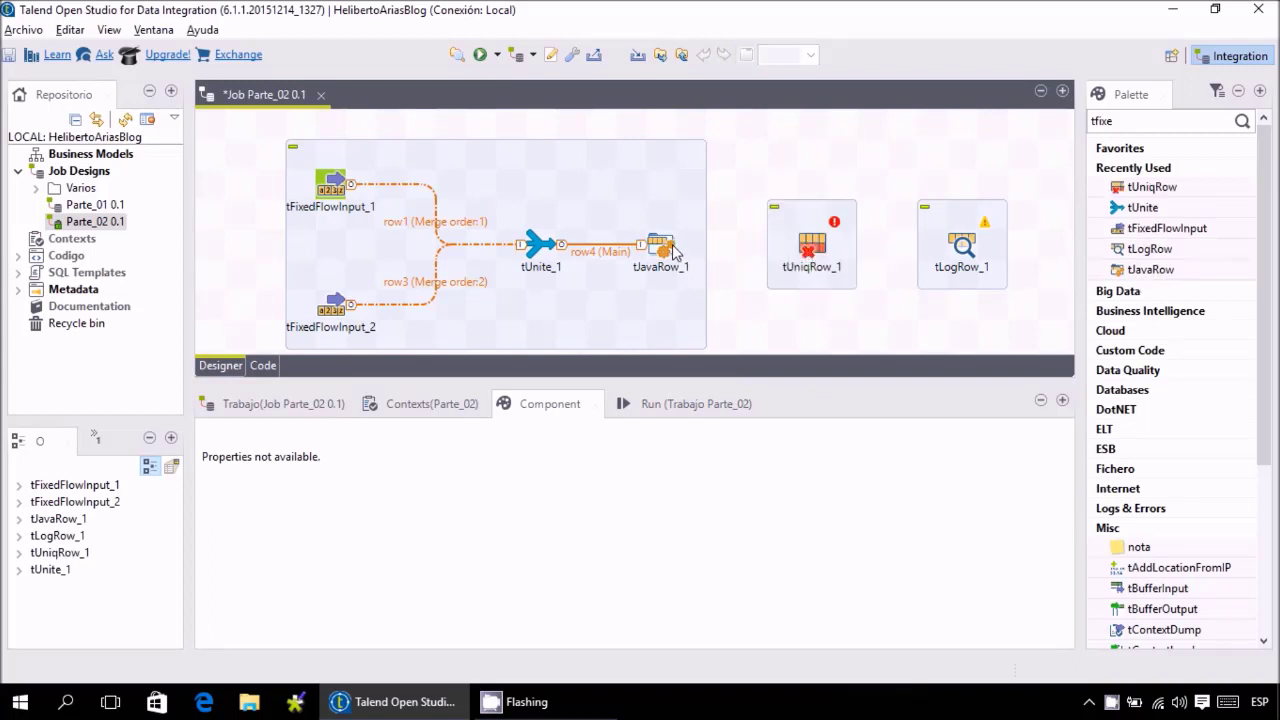
pyautogui.moveTo(673, 252); pyautogui.dragTo(812, 258)
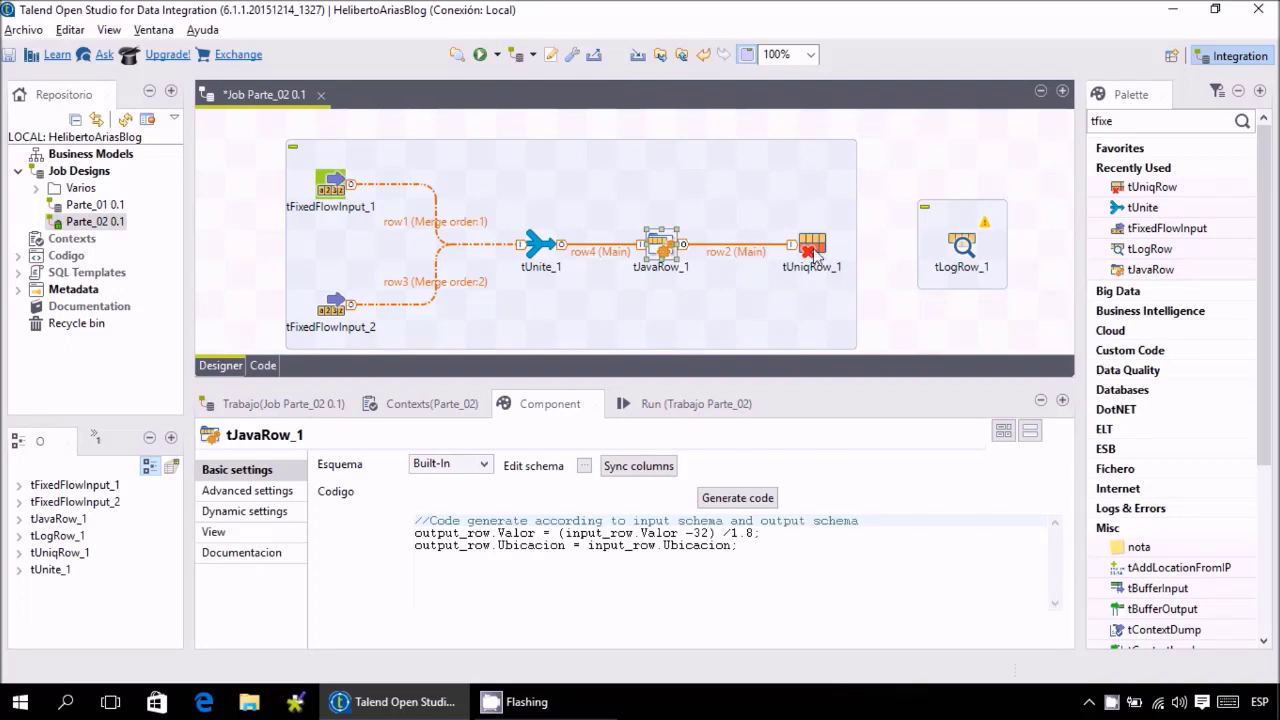
# Connect the Uniques output of tUniqRow_1 to tLogRow_1 and move tLogRow_1 up, above the main flow line.
pyautogui.click(815, 253)
pyautogui.rightClick(815, 253)
pyautogui.moveTo(1007, 266)
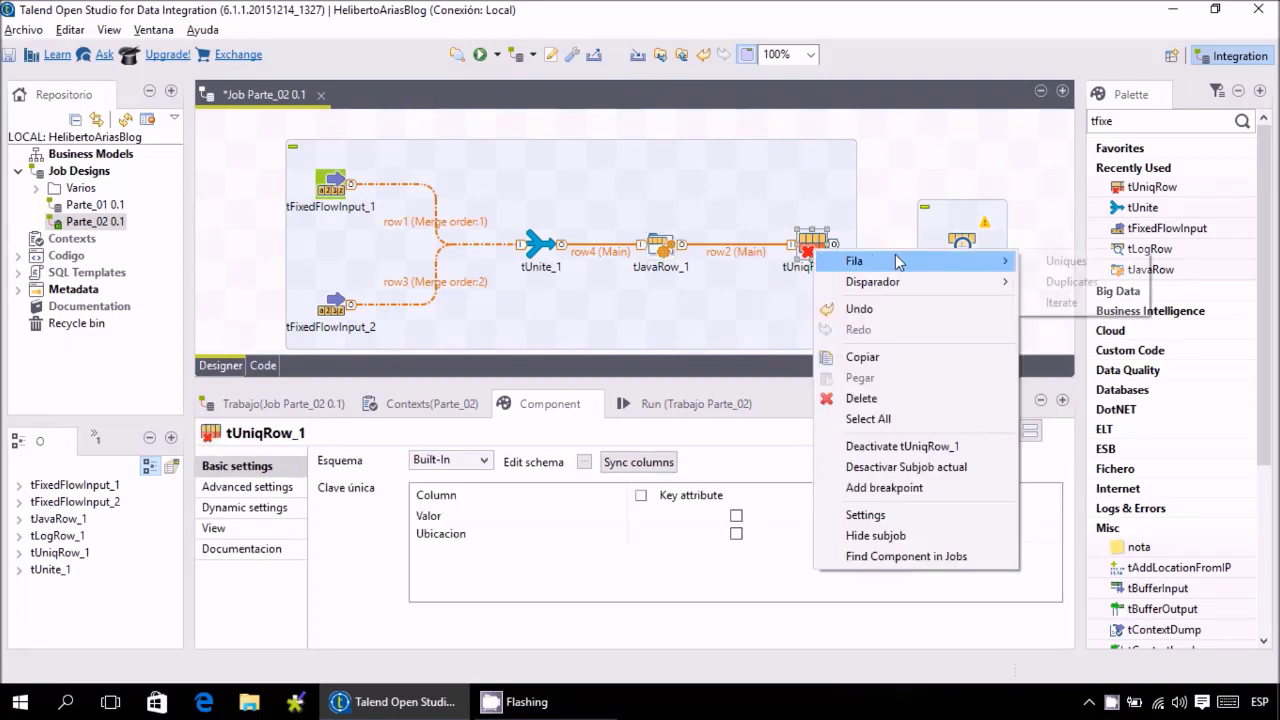
pyautogui.click(1062, 262)
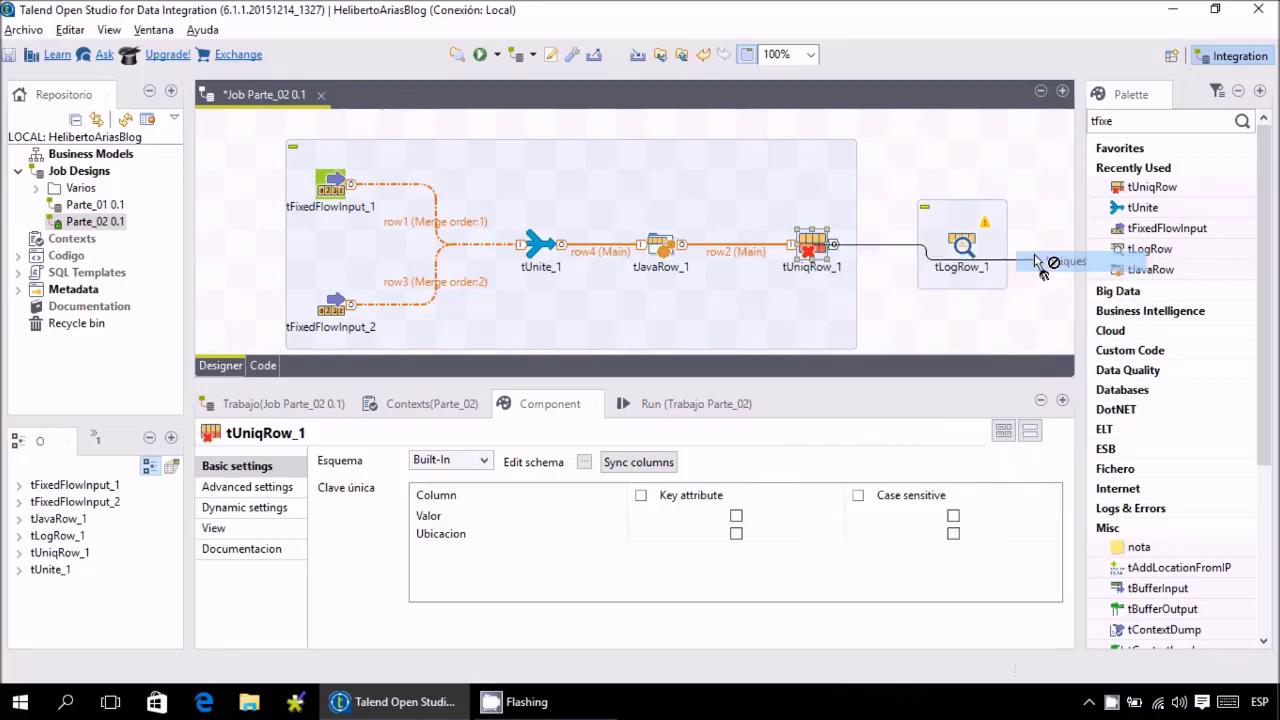
pyautogui.click(966, 247)
pyautogui.moveTo(966, 247); pyautogui.dragTo(967, 163)
# Add a second tLogRow component to the job and place it below tLogRow_1.
pyautogui.click(1035, 261)
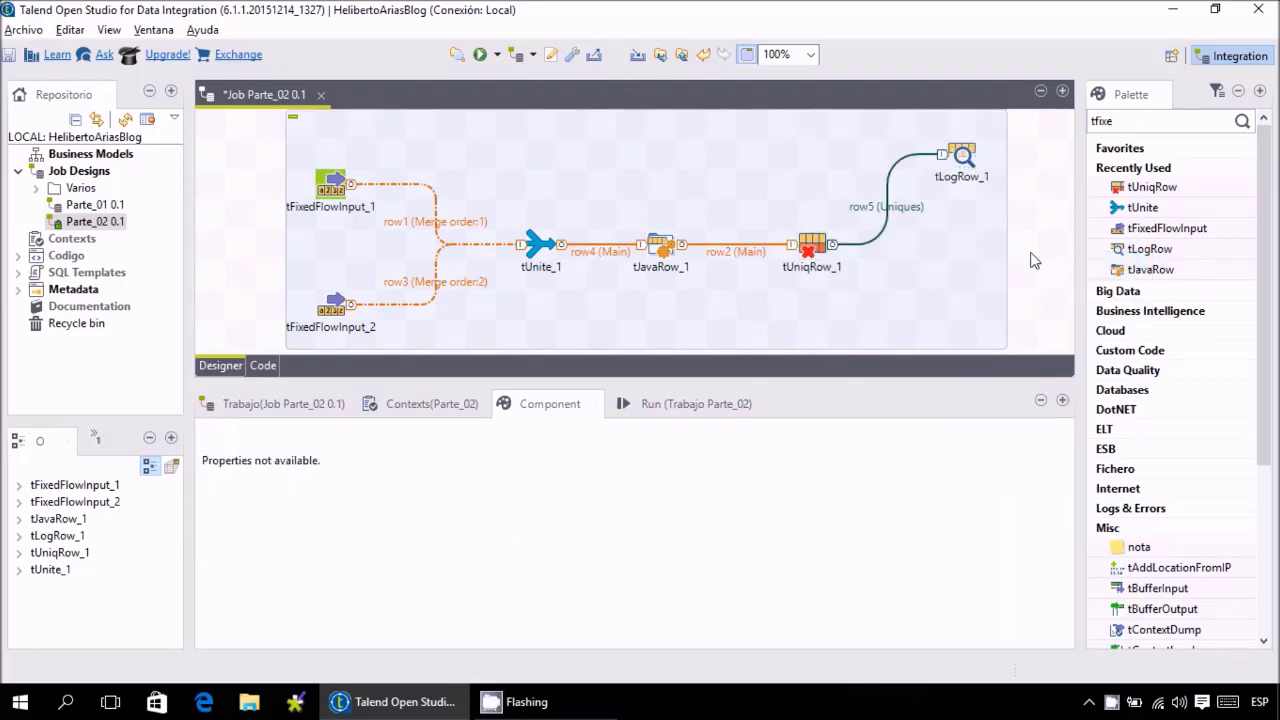
pyautogui.write('tlo')
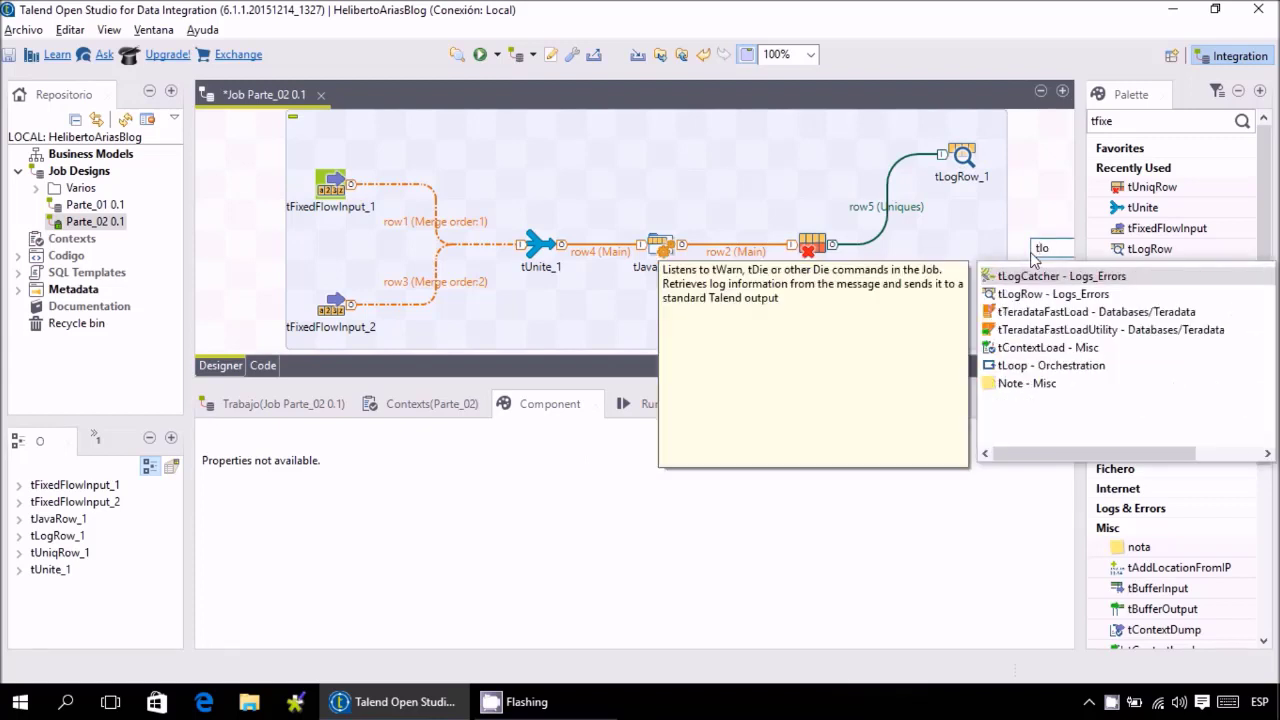
pyautogui.press('Down')
pyautogui.press('Return')
pyautogui.moveTo(1030, 256); pyautogui.dragTo(970, 285)
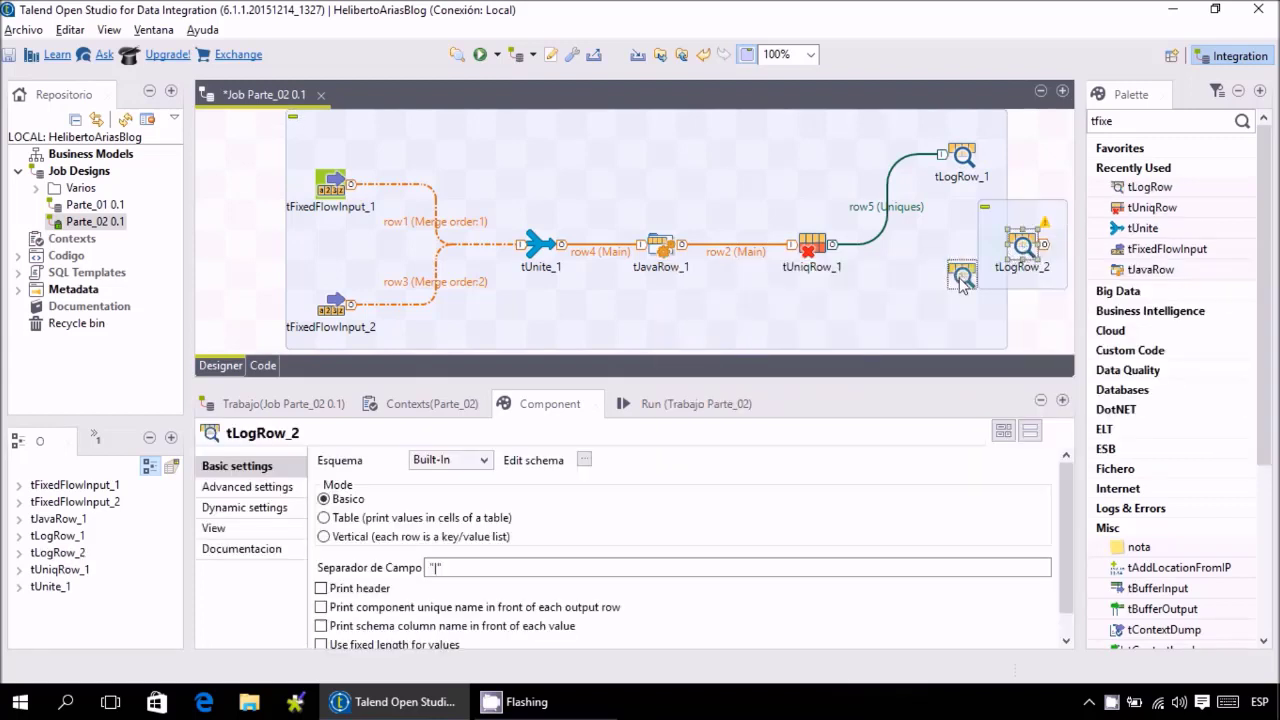
# Connect the Duplicates output of tUniqRow_1 to tLogRow_2 and move tLogRow_2 down, level with tFixedFlowInput_2.
pyautogui.rightClick(818, 250)
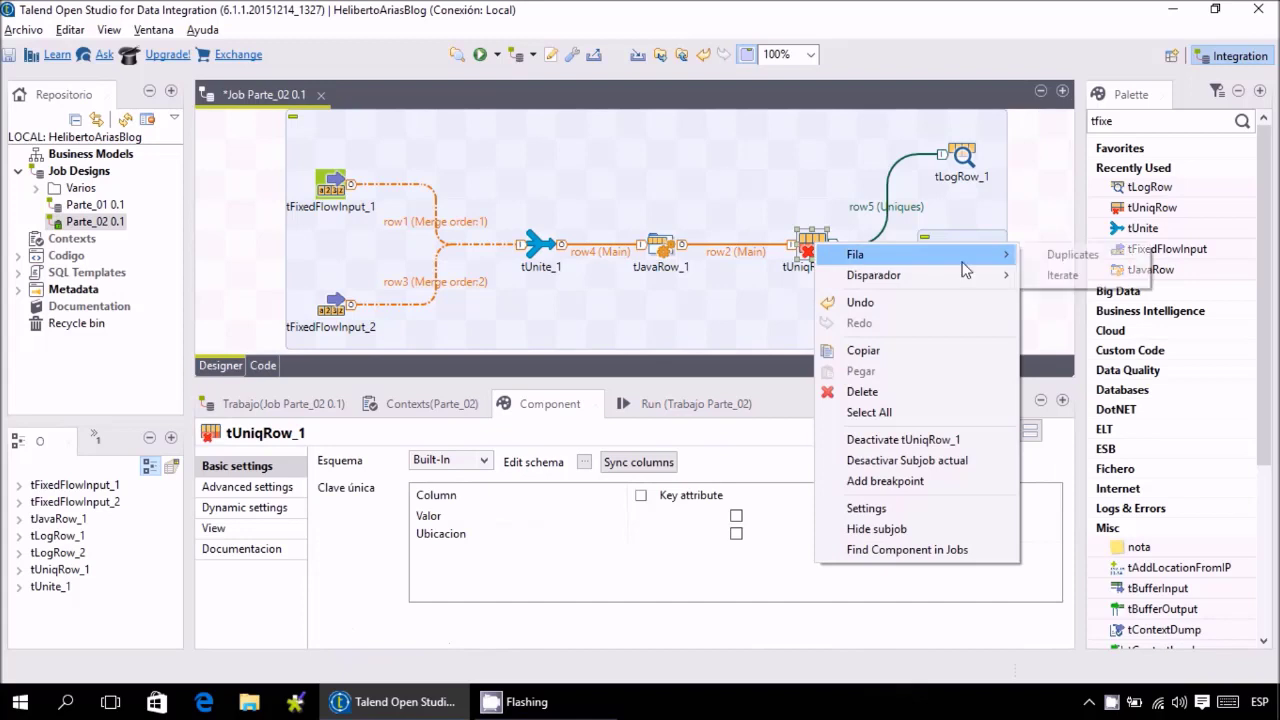
pyautogui.click(1070, 254)
pyautogui.click(965, 277)
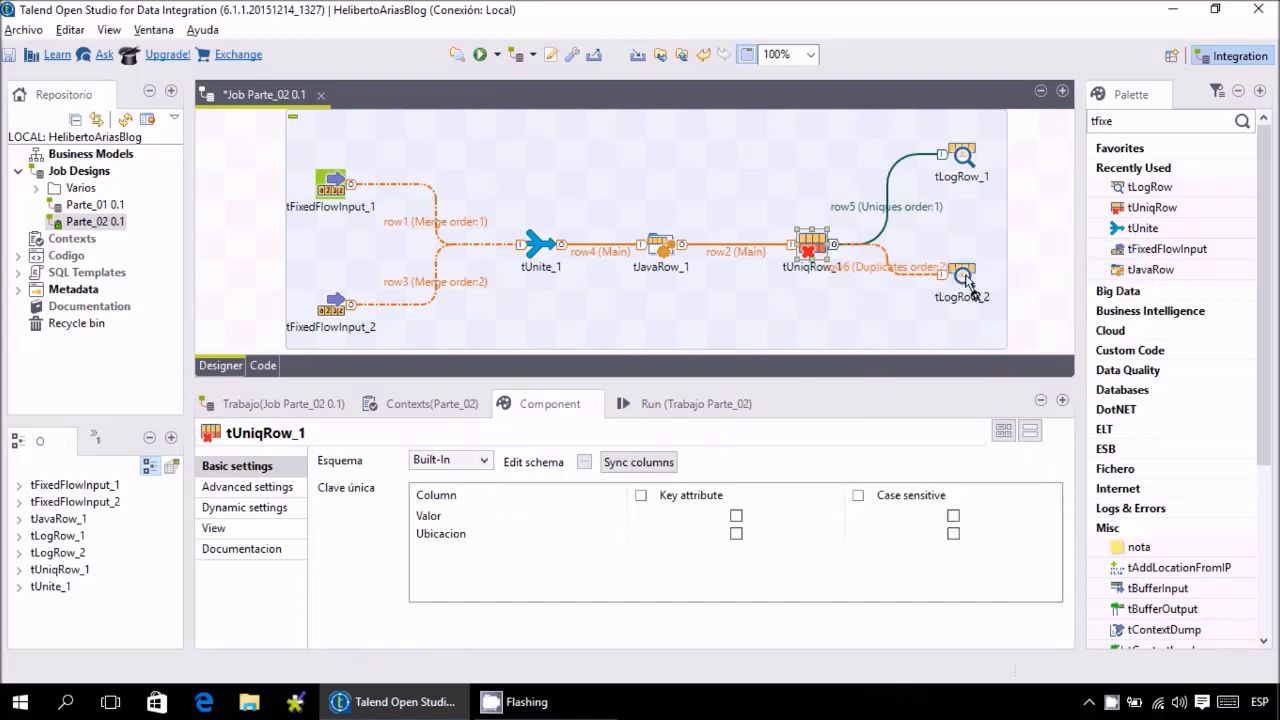
pyautogui.moveTo(966, 282); pyautogui.dragTo(968, 312)
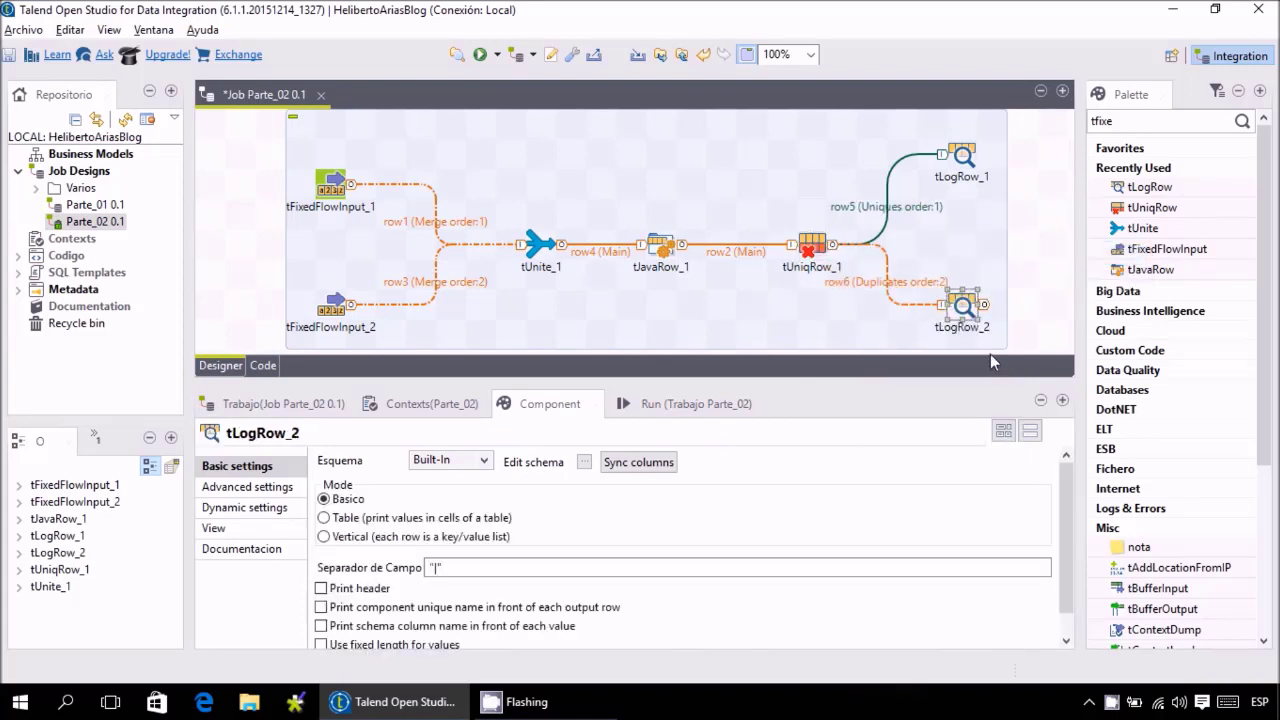
# Compare the Ubicacion values in the inline table of tFixedFlowInput_1 with those in the delimited content of tFixedFlowInput_2.
pyautogui.click(538, 246)
pyautogui.click(336, 198)
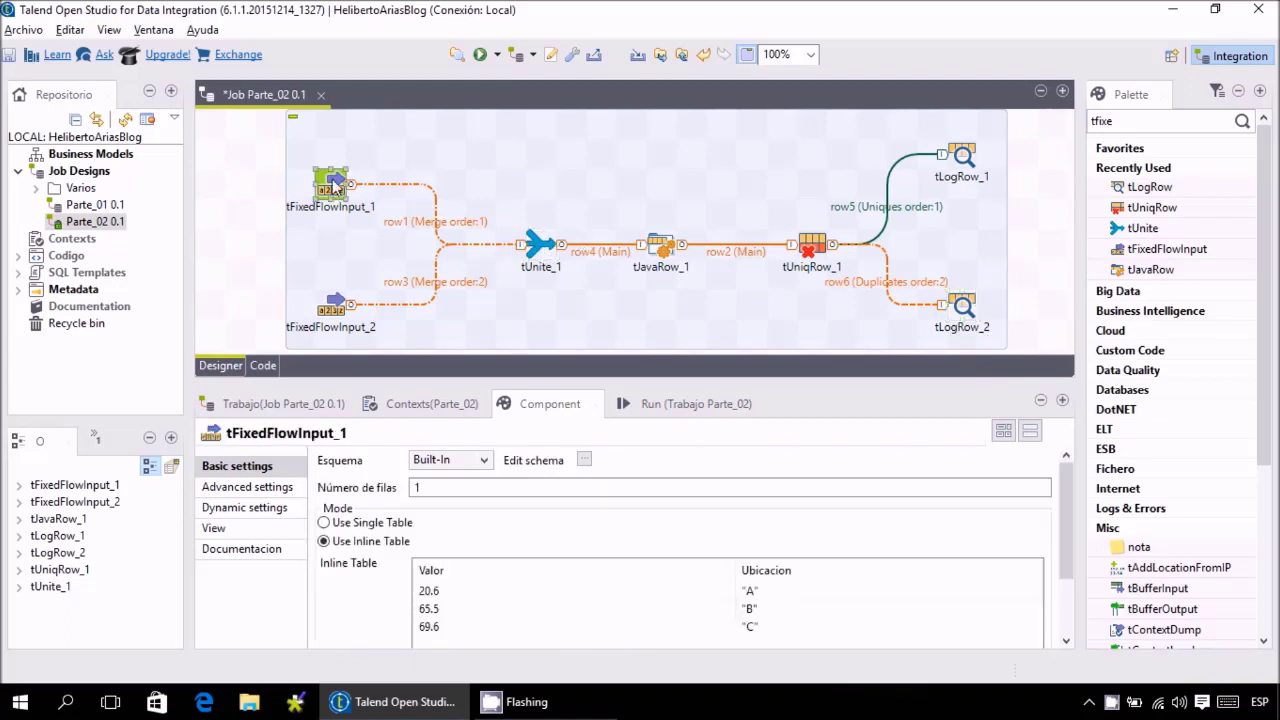
pyautogui.scroll(-3, 1058, 539)
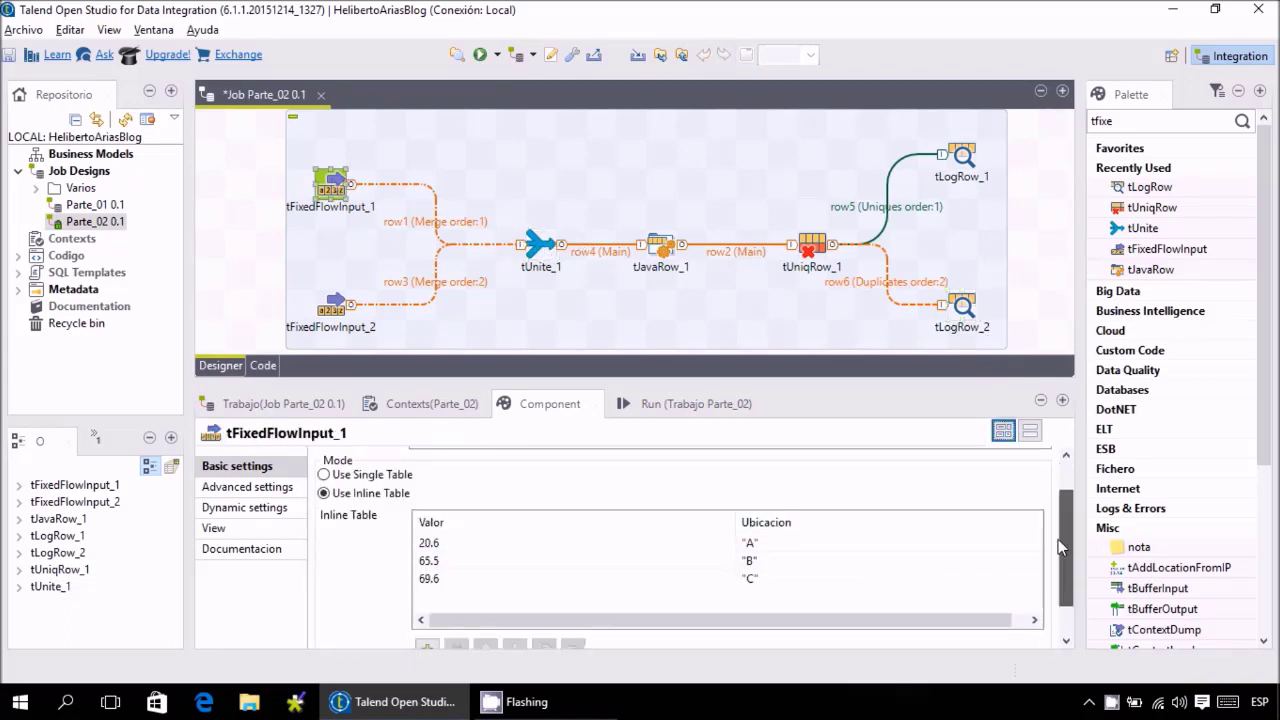
pyautogui.click(760, 511)
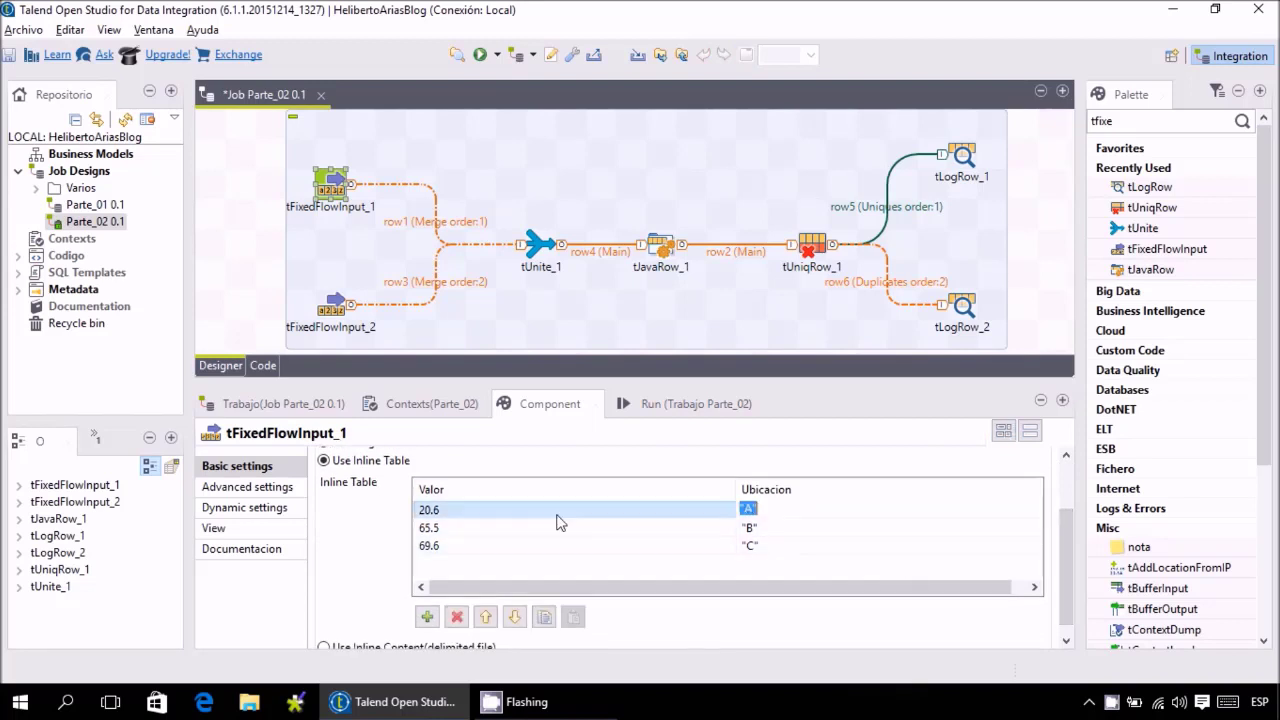
pyautogui.click(334, 300)
pyautogui.scroll(-1, 1063, 500)
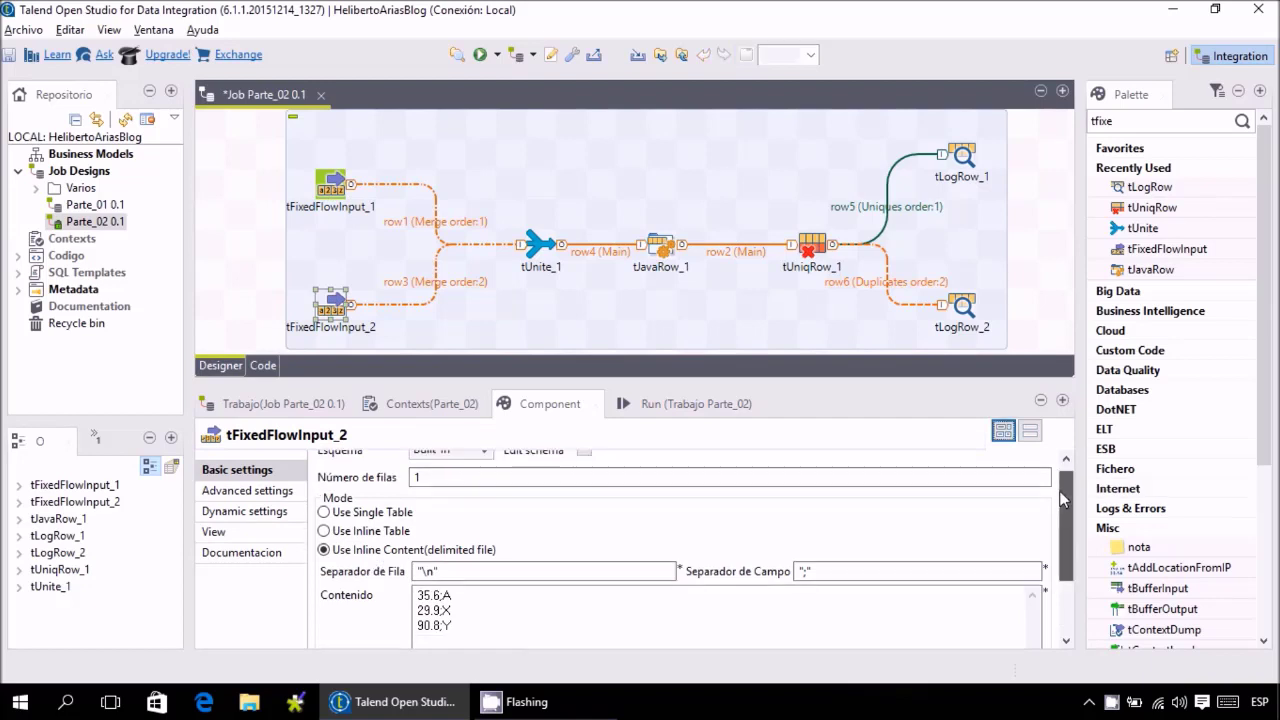
pyautogui.moveTo(1063, 500); pyautogui.dragTo(1063, 558)
pyautogui.click(455, 507)
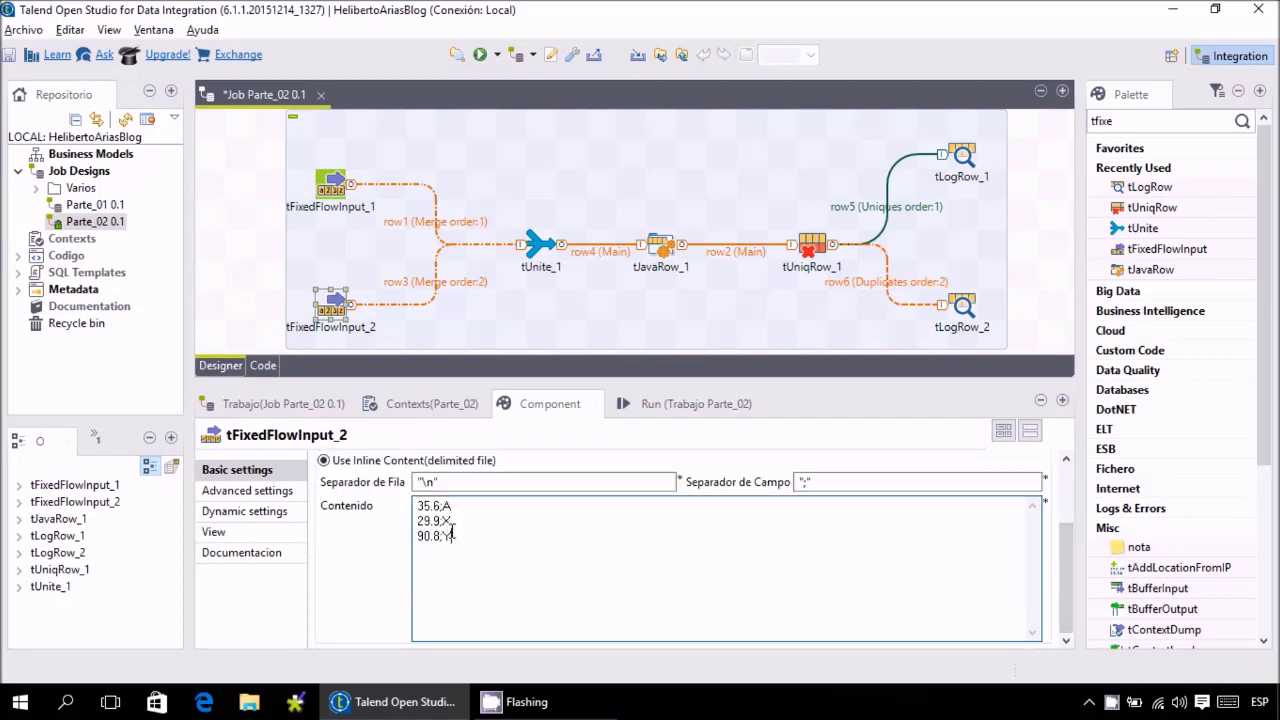
pyautogui.moveTo(452, 536); pyautogui.dragTo(371, 513)
# Mark Ubicacion as the key attribute of tUniqRow_1 and save the job.
pyautogui.click(813, 249)
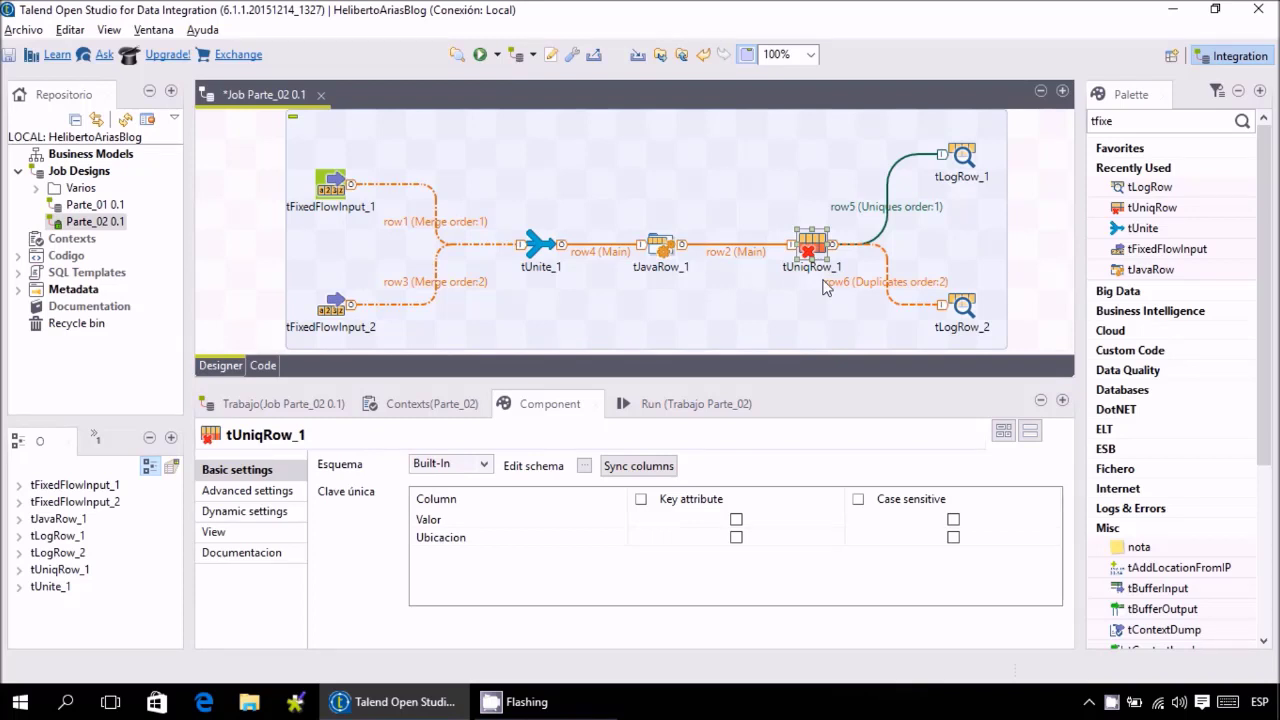
pyautogui.click(736, 539)
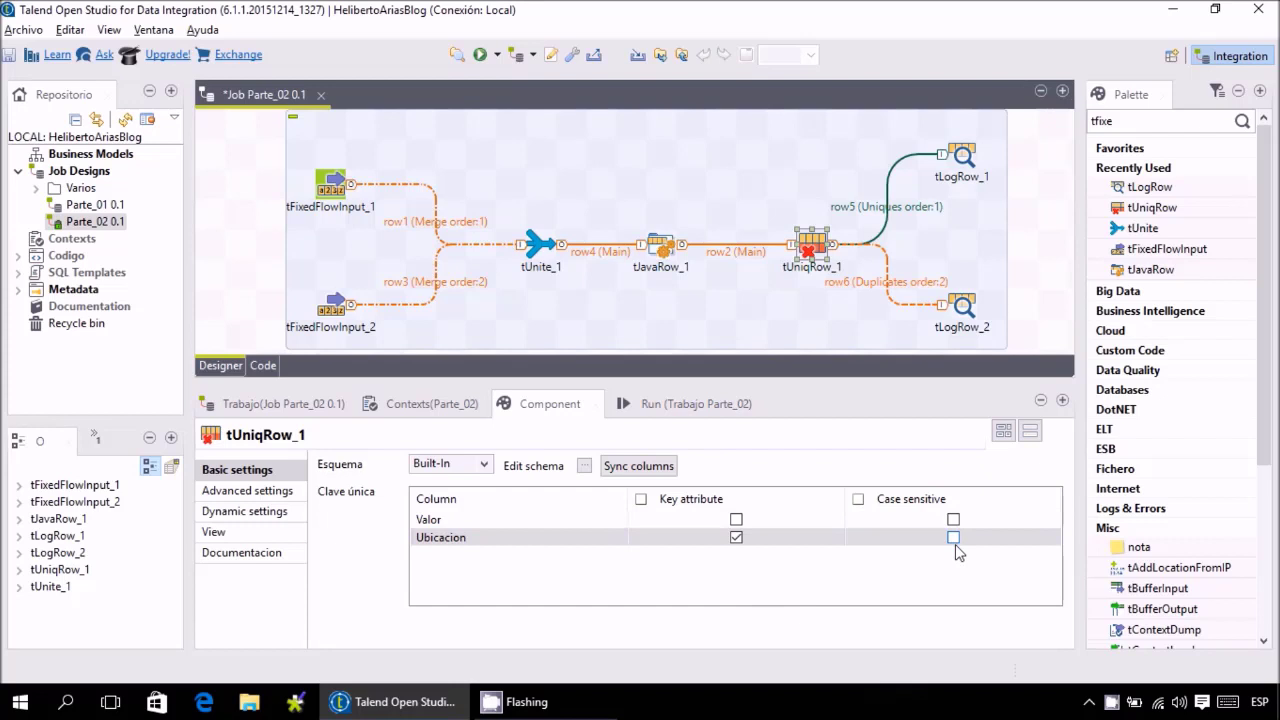
pyautogui.click(7, 57)
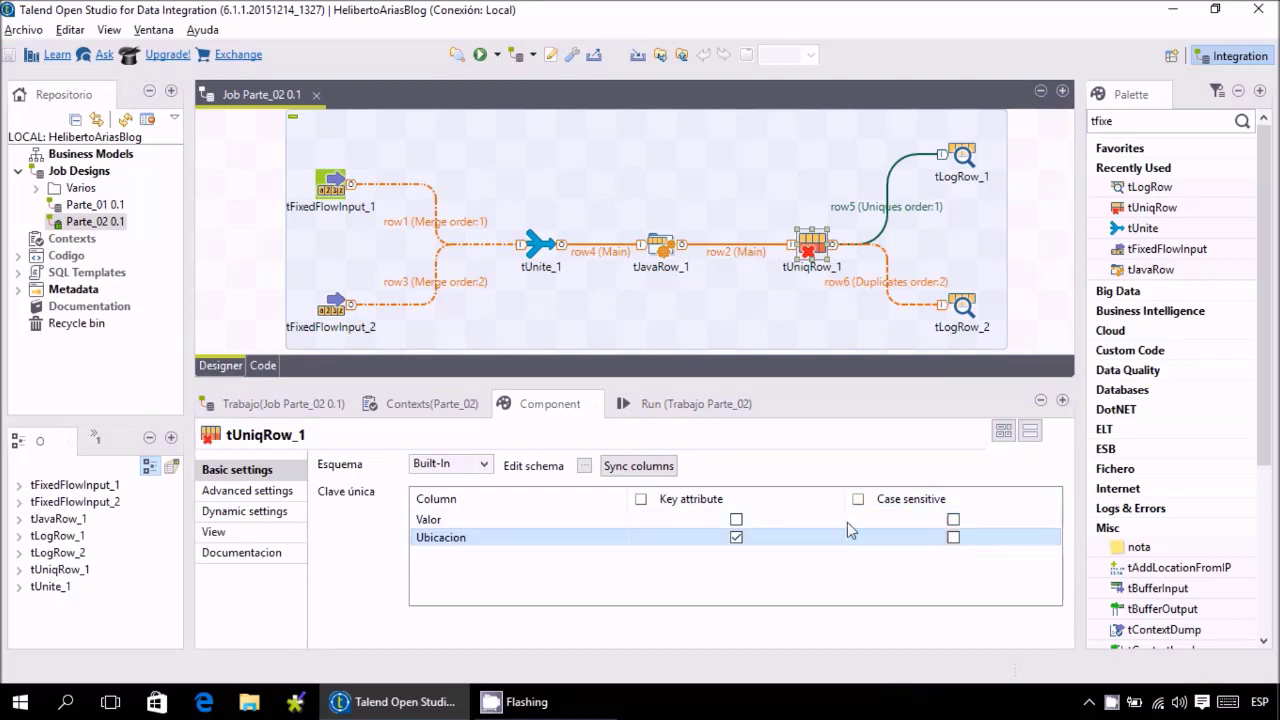
# Set the output mode of both tLogRow_1 and tLogRow_2 to Table (print values in cells of a table).
pyautogui.click(958, 312)
pyautogui.click(960, 162)
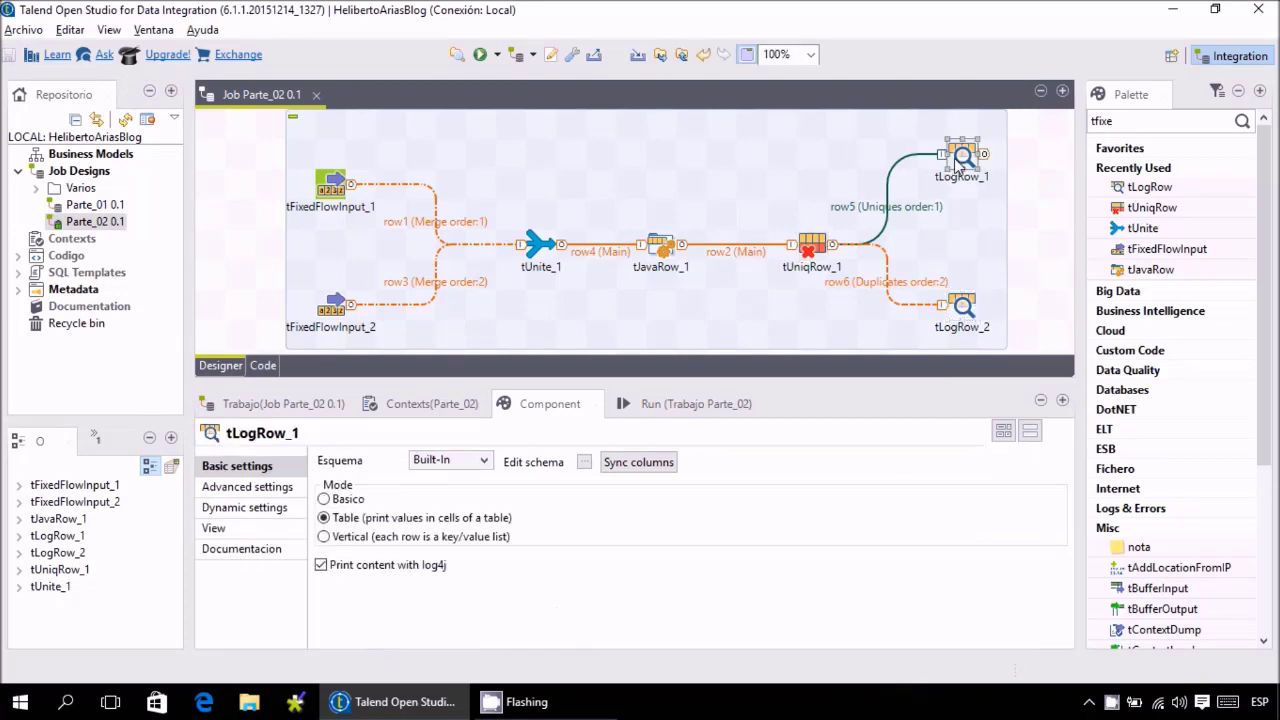
pyautogui.click(324, 518)
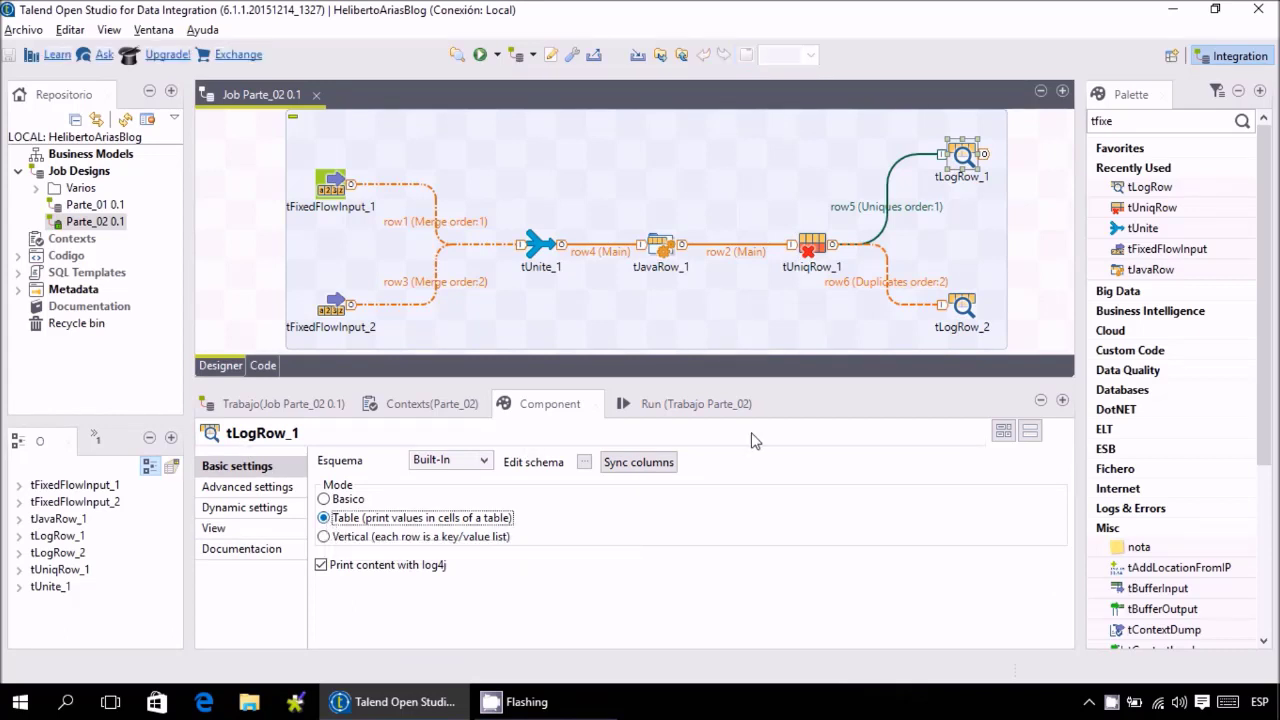
pyautogui.click(968, 310)
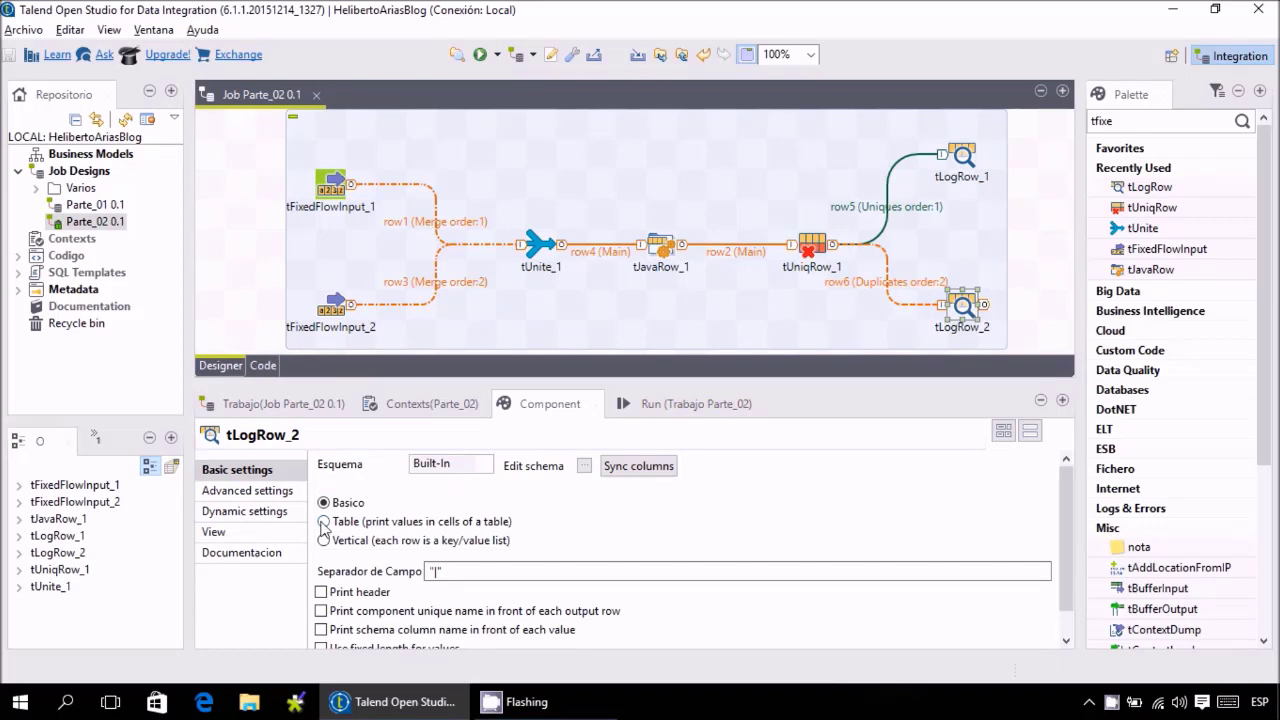
pyautogui.click(324, 521)
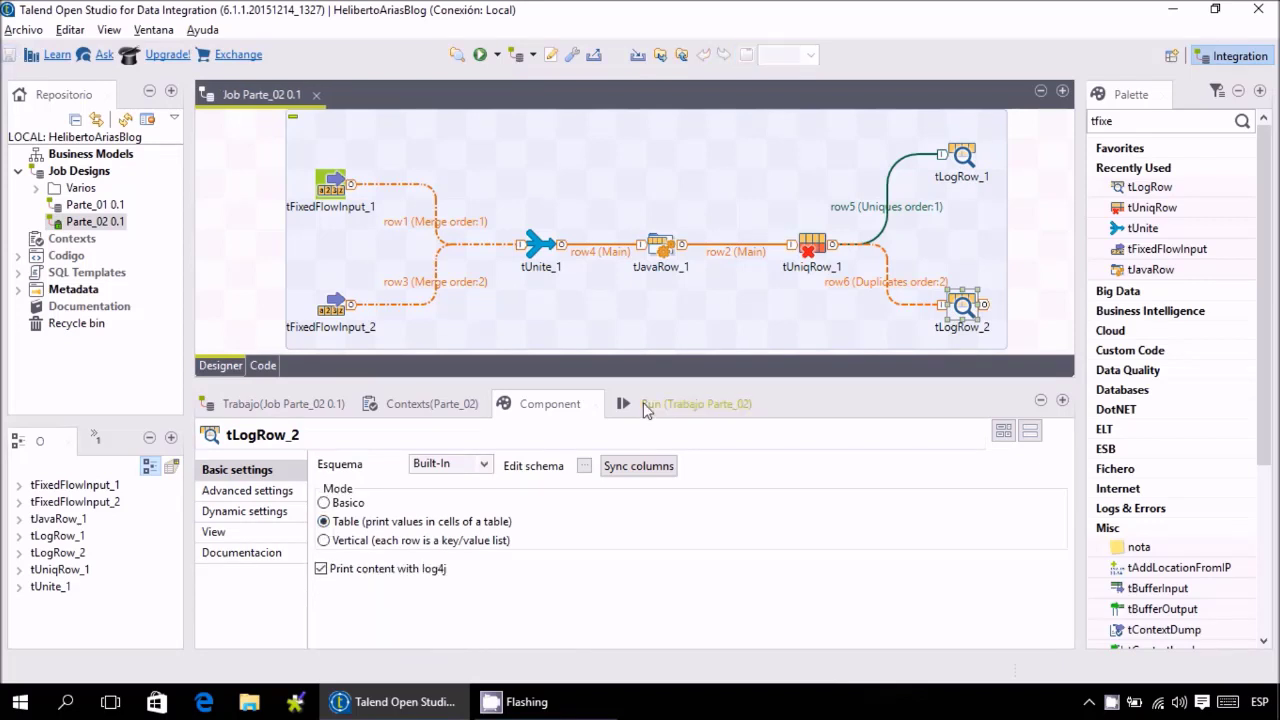
# Run the Parte_02 job and enlarge the area showing its console output.
pyautogui.click(655, 406)
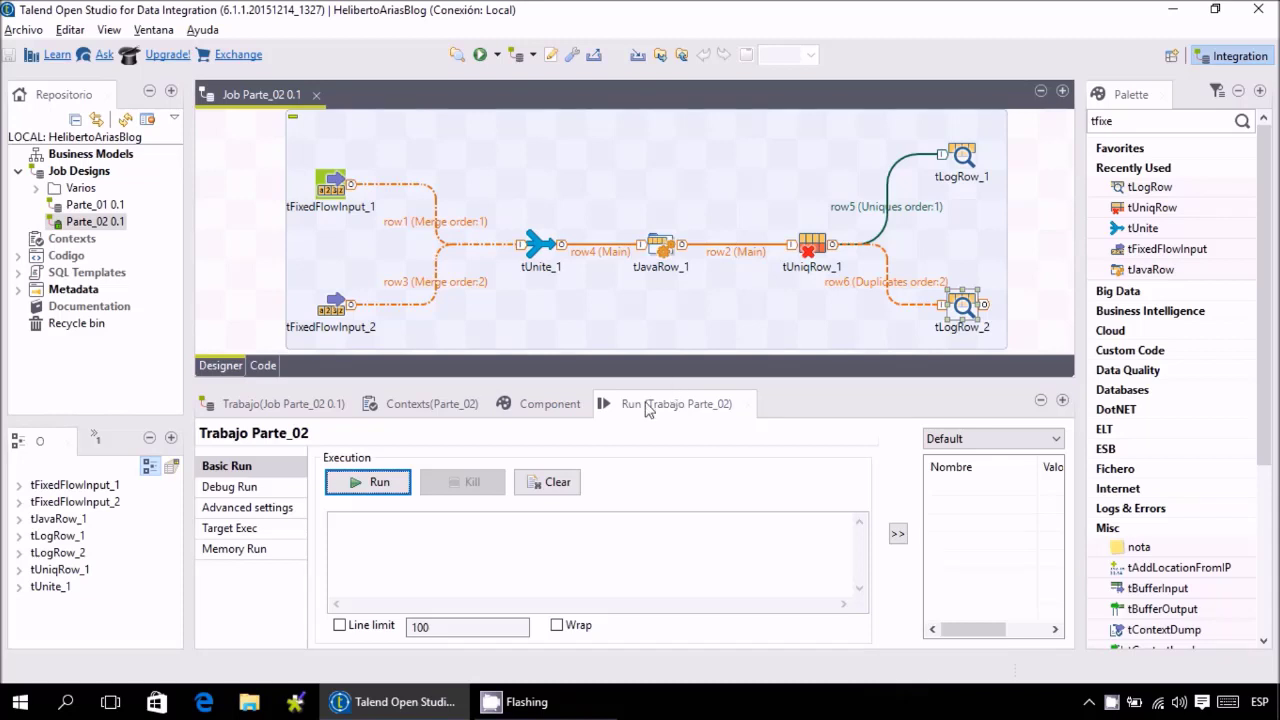
pyautogui.click(368, 484)
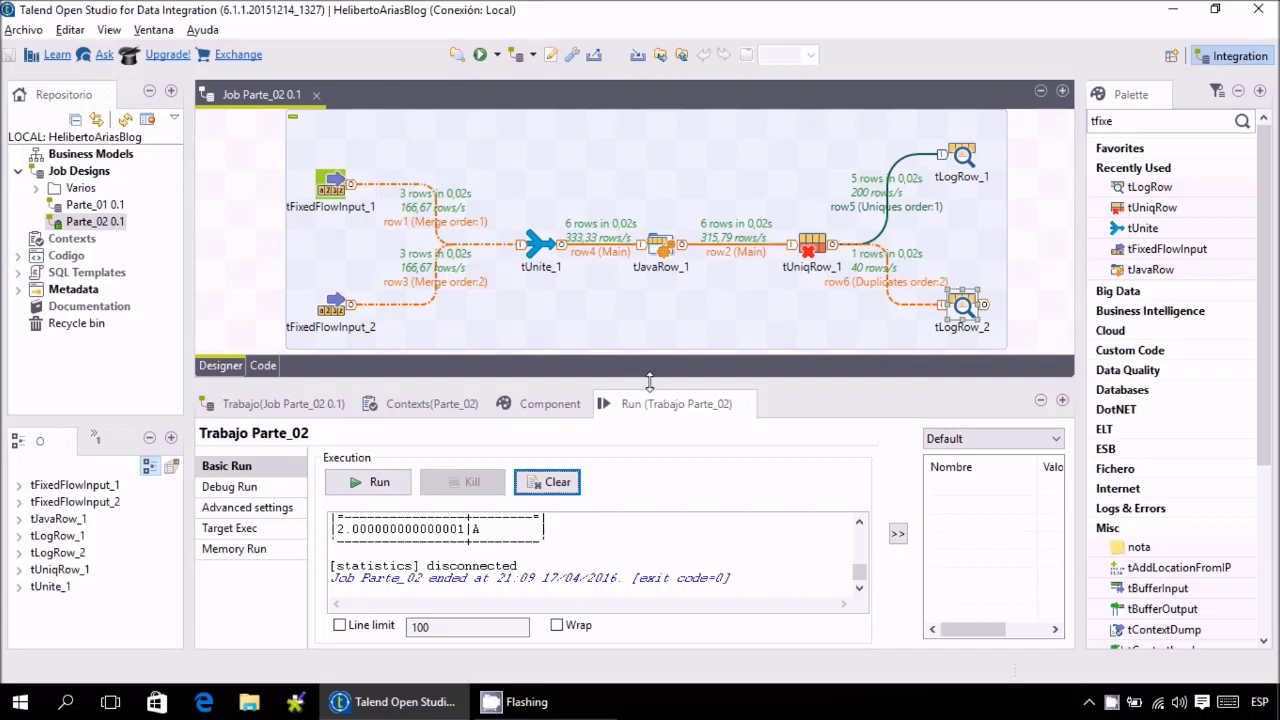
pyautogui.moveTo(650, 380); pyautogui.dragTo(650, 215)
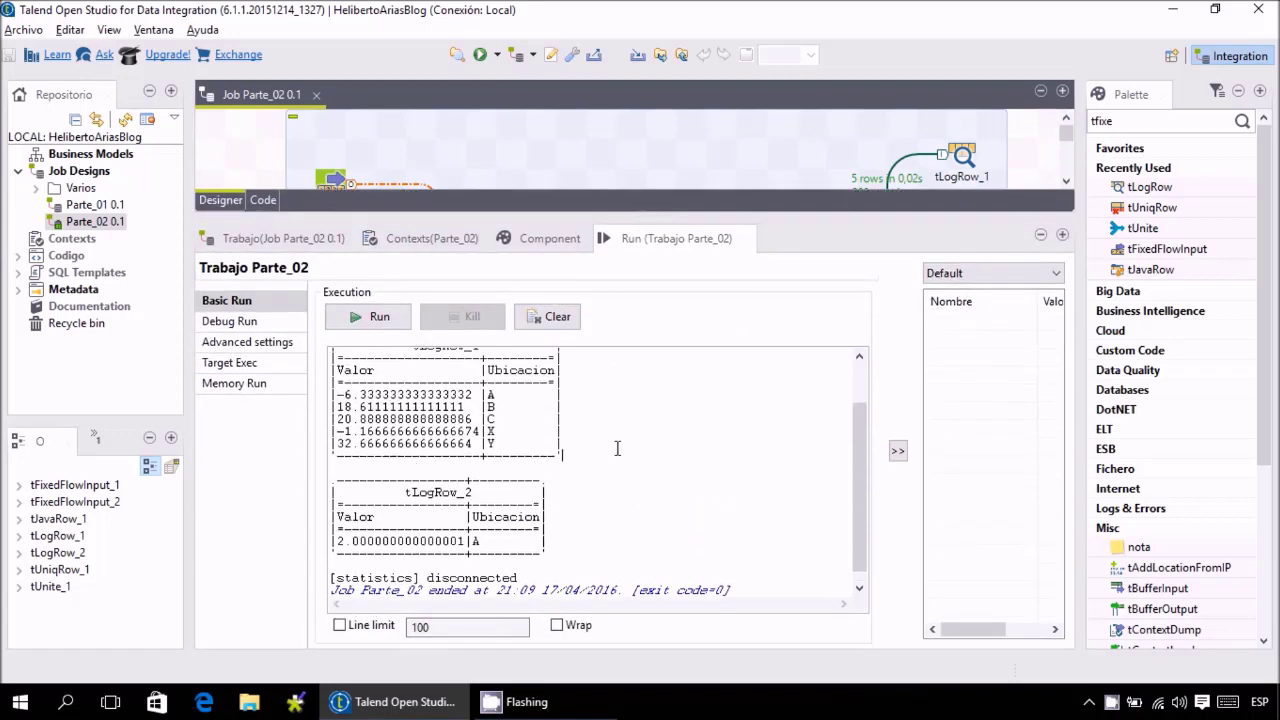
# Compare the unique rows printed by tLogRow_1 with the duplicate rows printed by tLogRow_2 in the console output.
pyautogui.scroll(2, 617, 448)
pyautogui.scroll(-1, 617, 448)
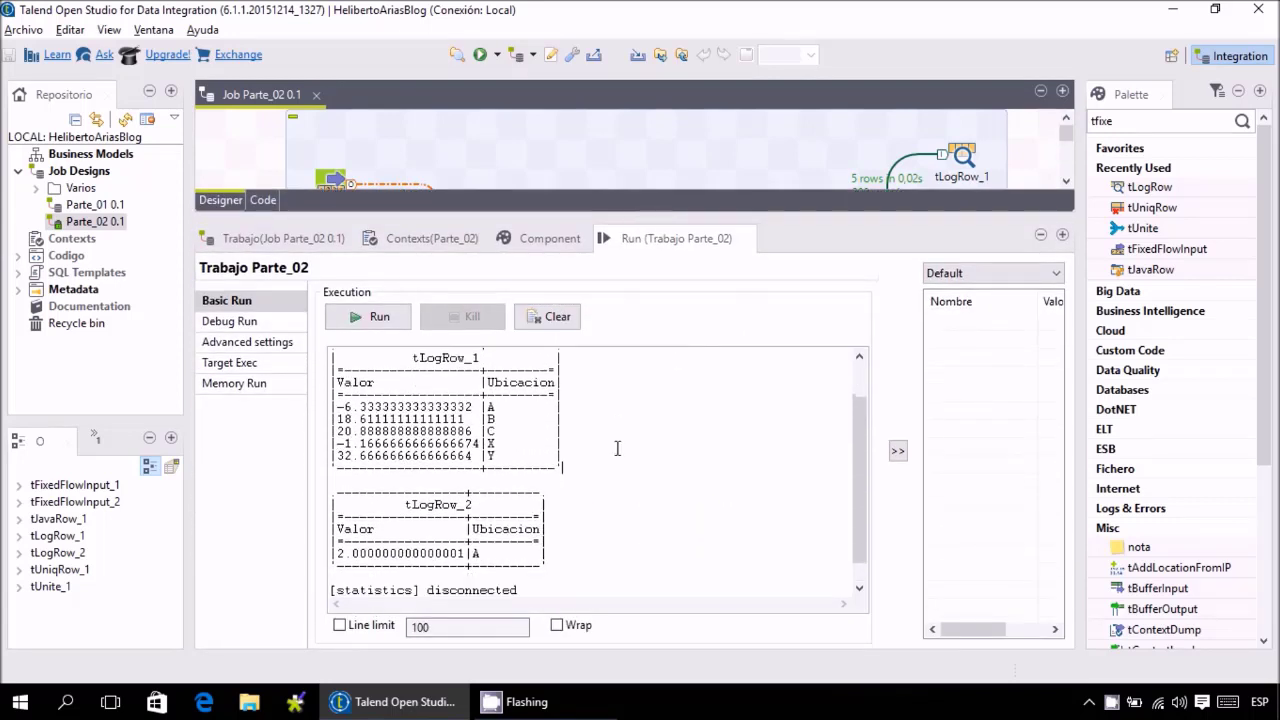
pyautogui.scroll(1, 617, 448)
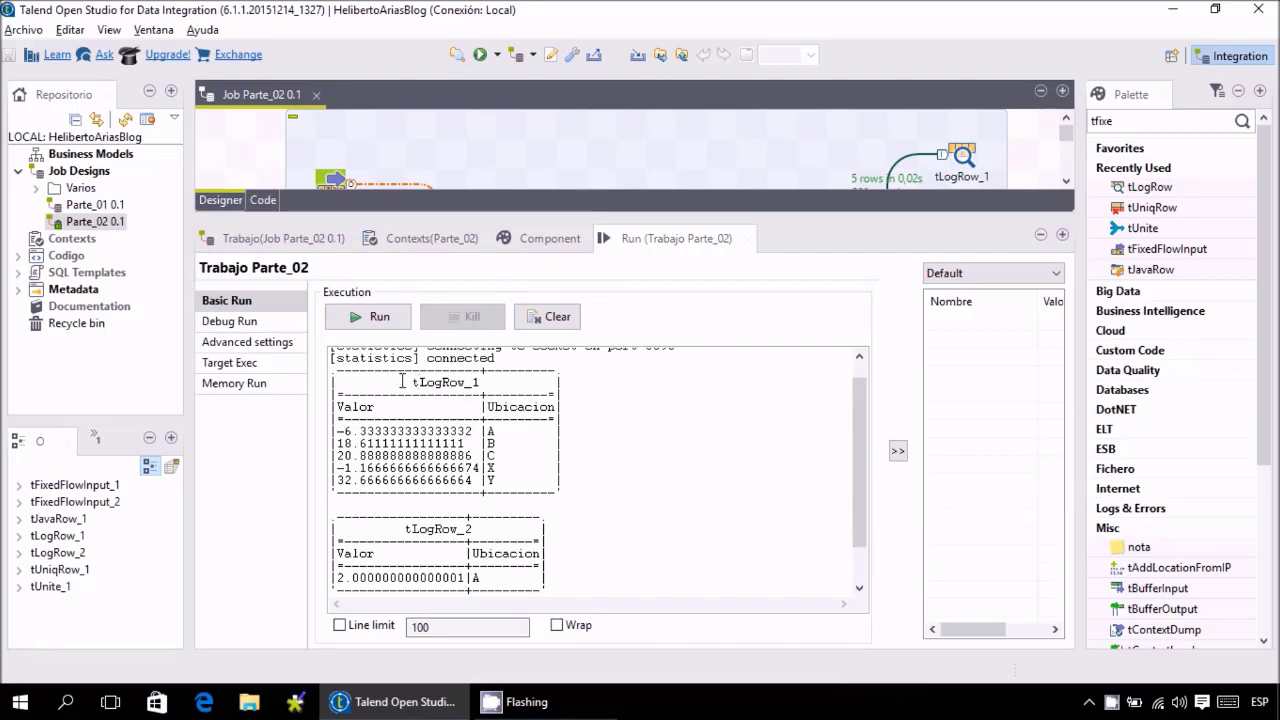
pyautogui.moveTo(402, 381); pyautogui.dragTo(488, 382)
pyautogui.moveTo(401, 528); pyautogui.dragTo(486, 528)
pyautogui.click(769, 212)
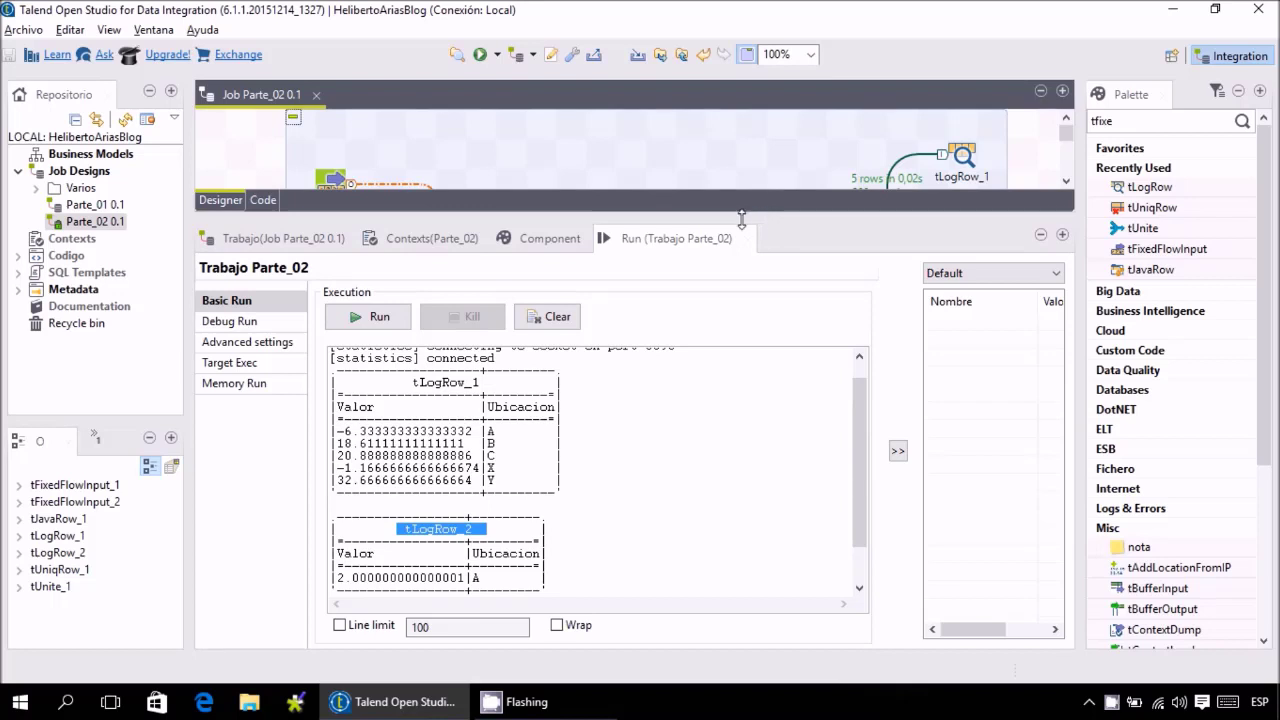
pyautogui.moveTo(740, 220)
pyautogui.mouseDown()
pyautogui.moveTo(740, 244)
pyautogui.moveTo(737, 195)
pyautogui.mouseUp()
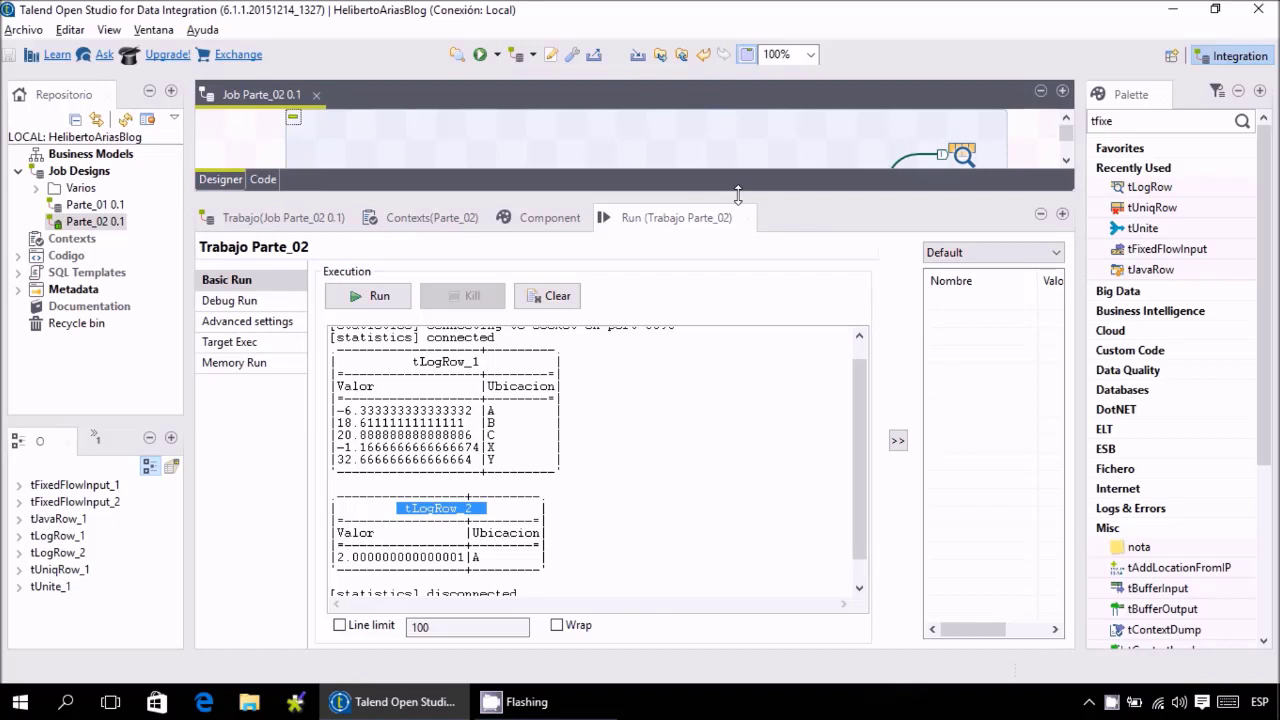
# Set the label format of the tLogRow_1 component, which receives the unique rows, to Salida.
pyautogui.moveTo(737, 195); pyautogui.dragTo(836, 372)
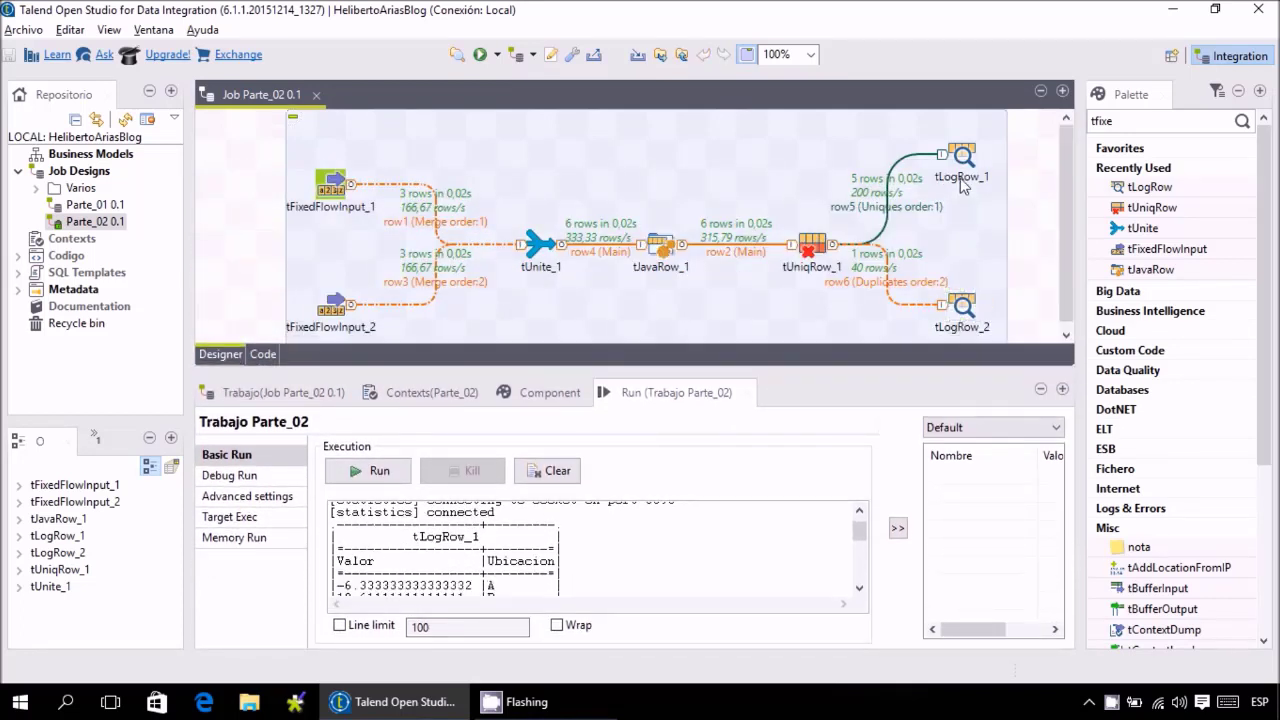
pyautogui.click(962, 158)
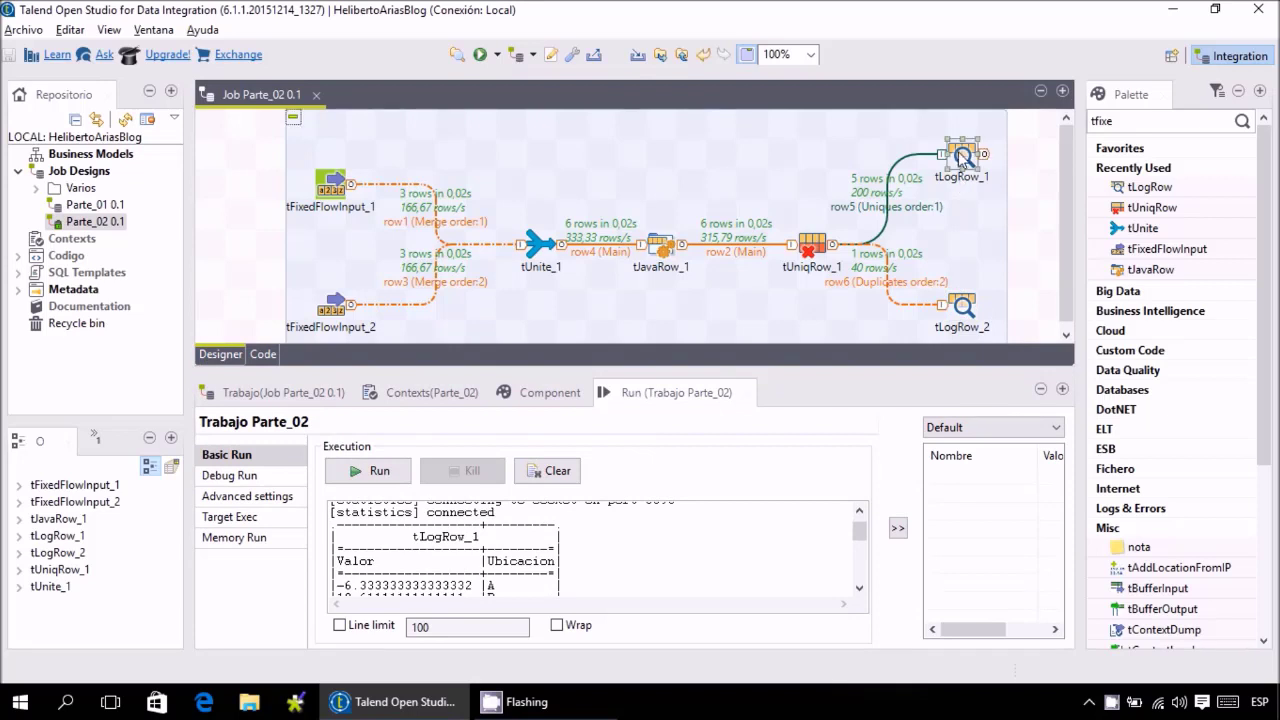
pyautogui.doubleClick(962, 158)
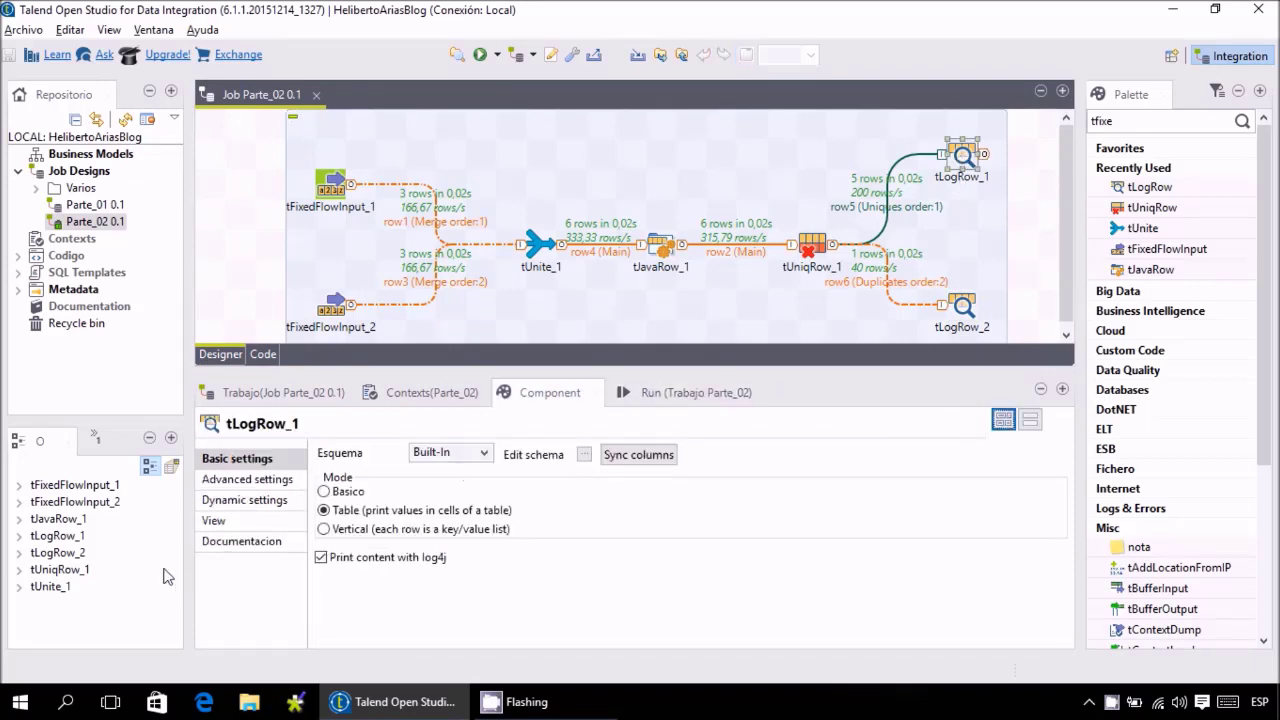
pyautogui.click(216, 522)
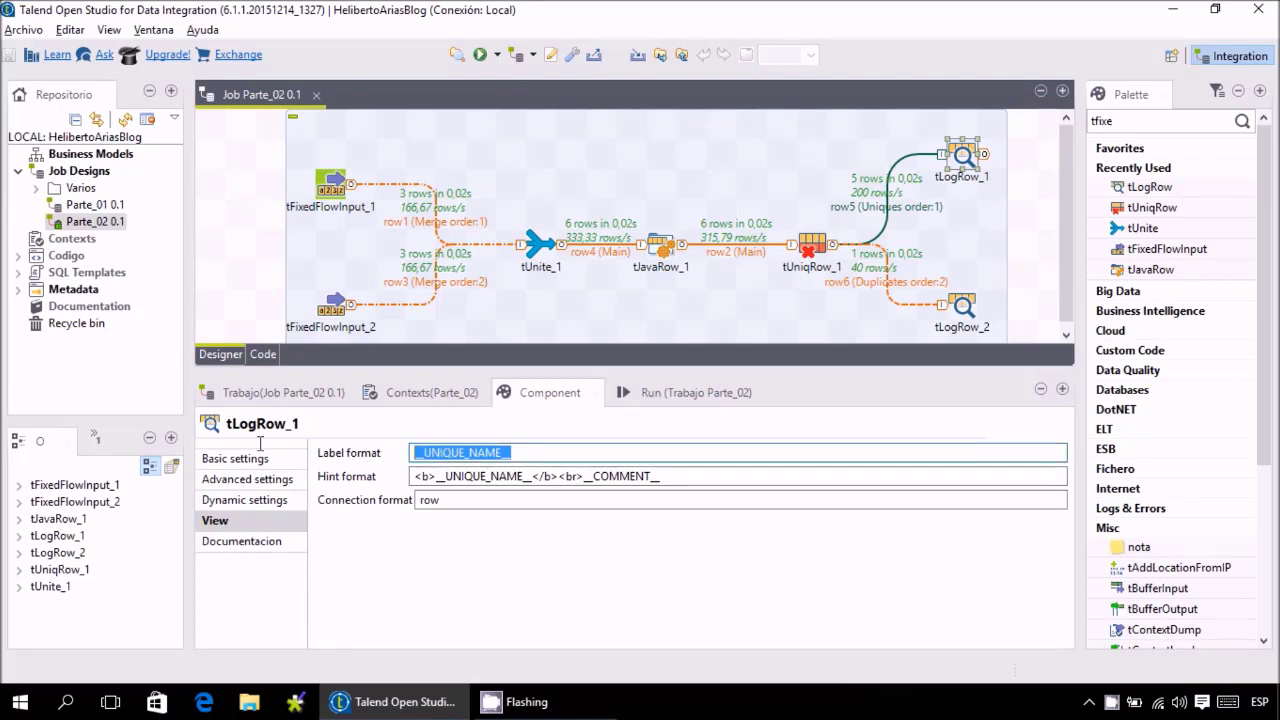
pyautogui.write('Salida')
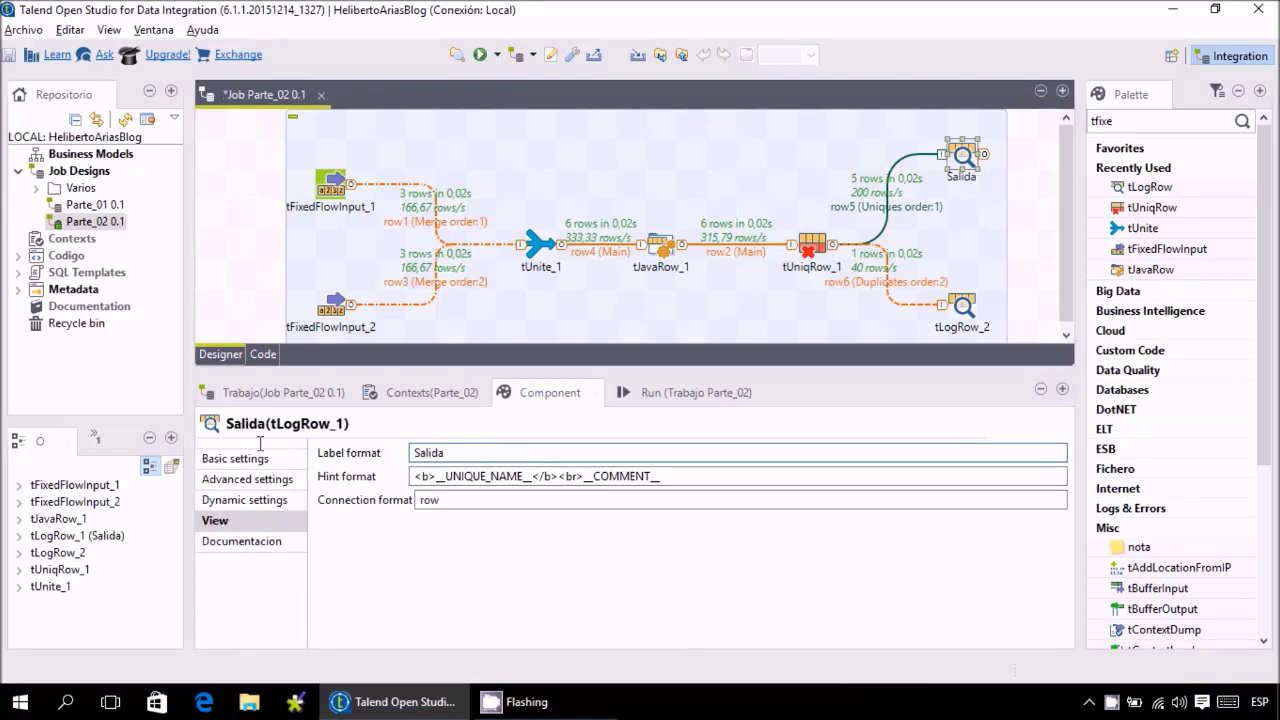
# Set the label format of the tLogRow_2 component to Duplicados and save the job.
pyautogui.click(962, 308)
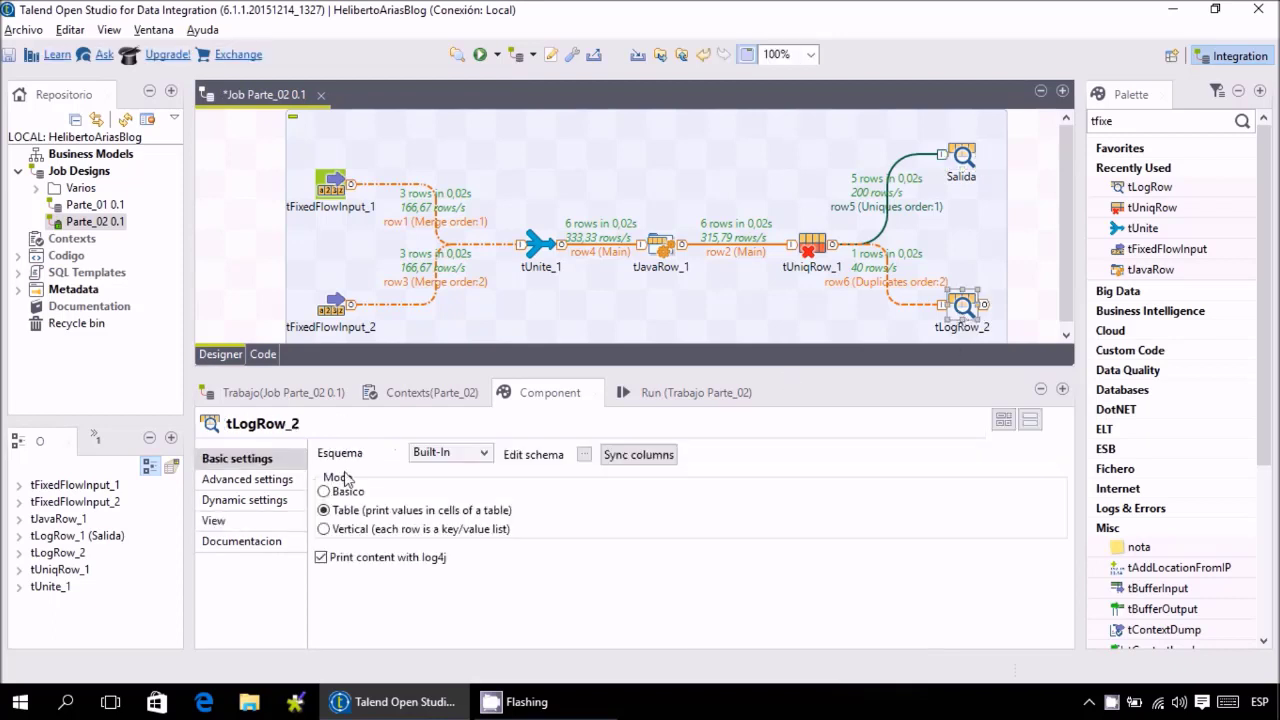
pyautogui.click(214, 521)
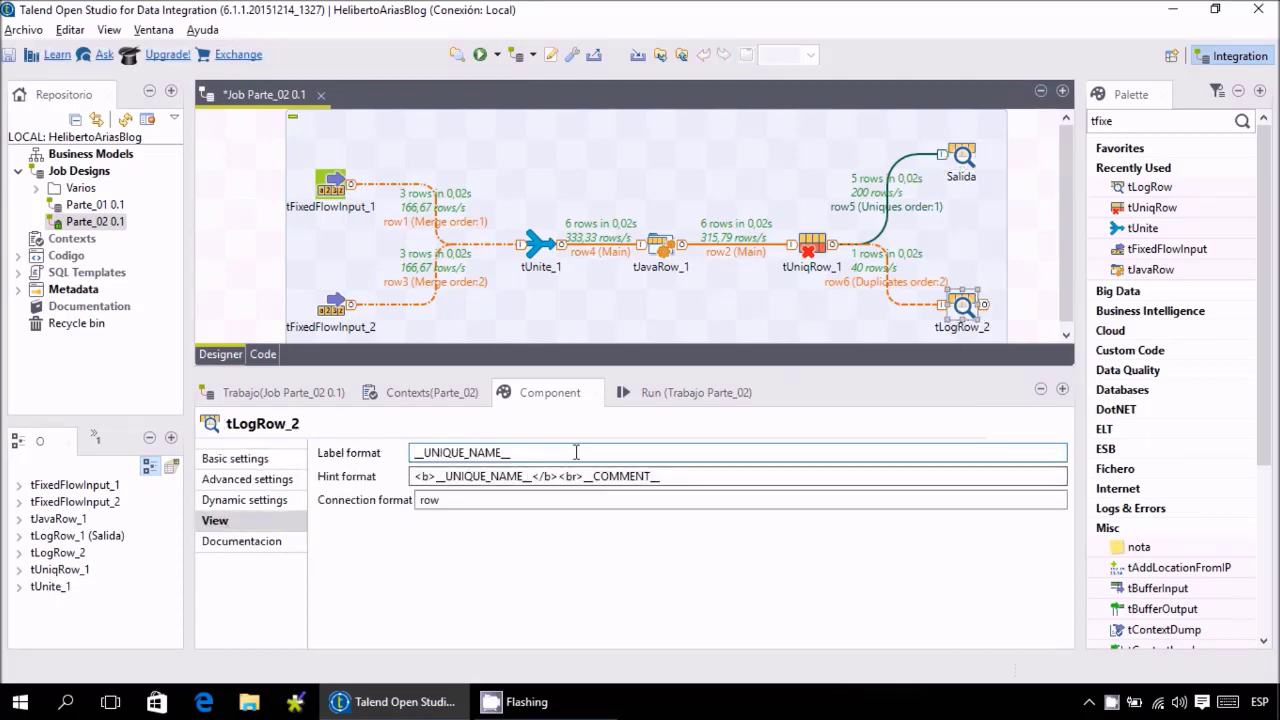
pyautogui.write('D')
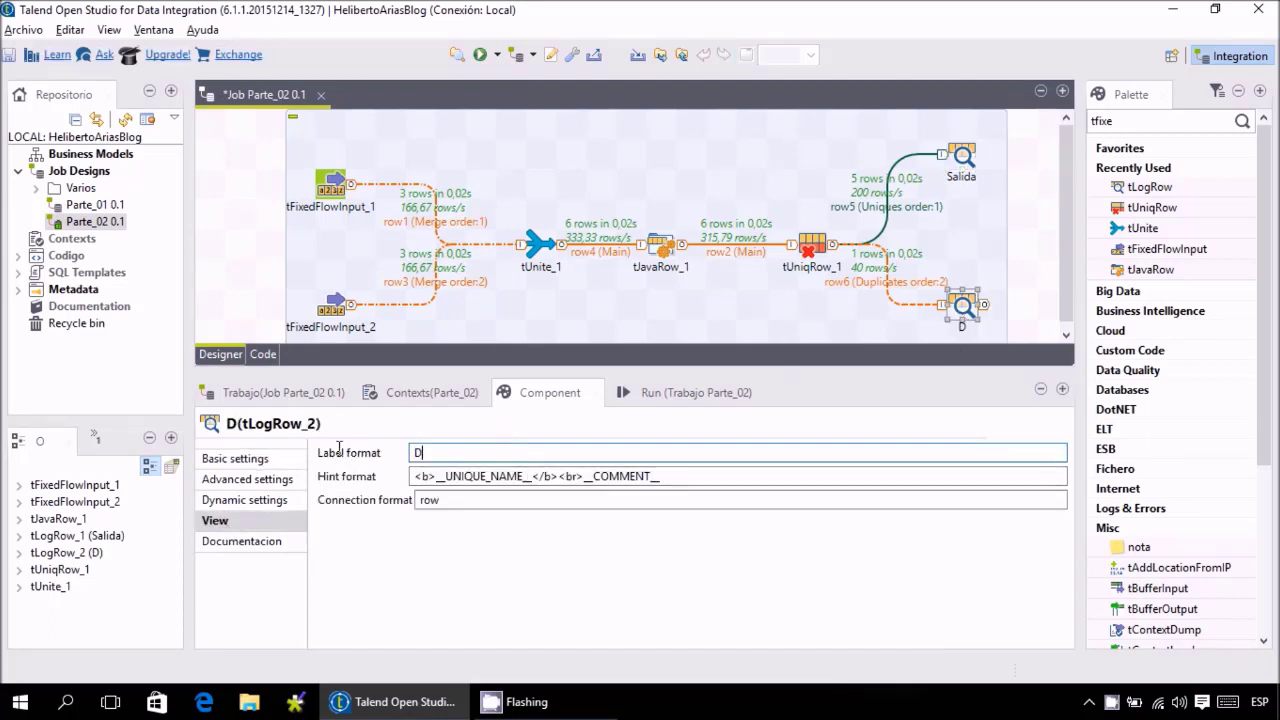
pyautogui.write('uplicados')
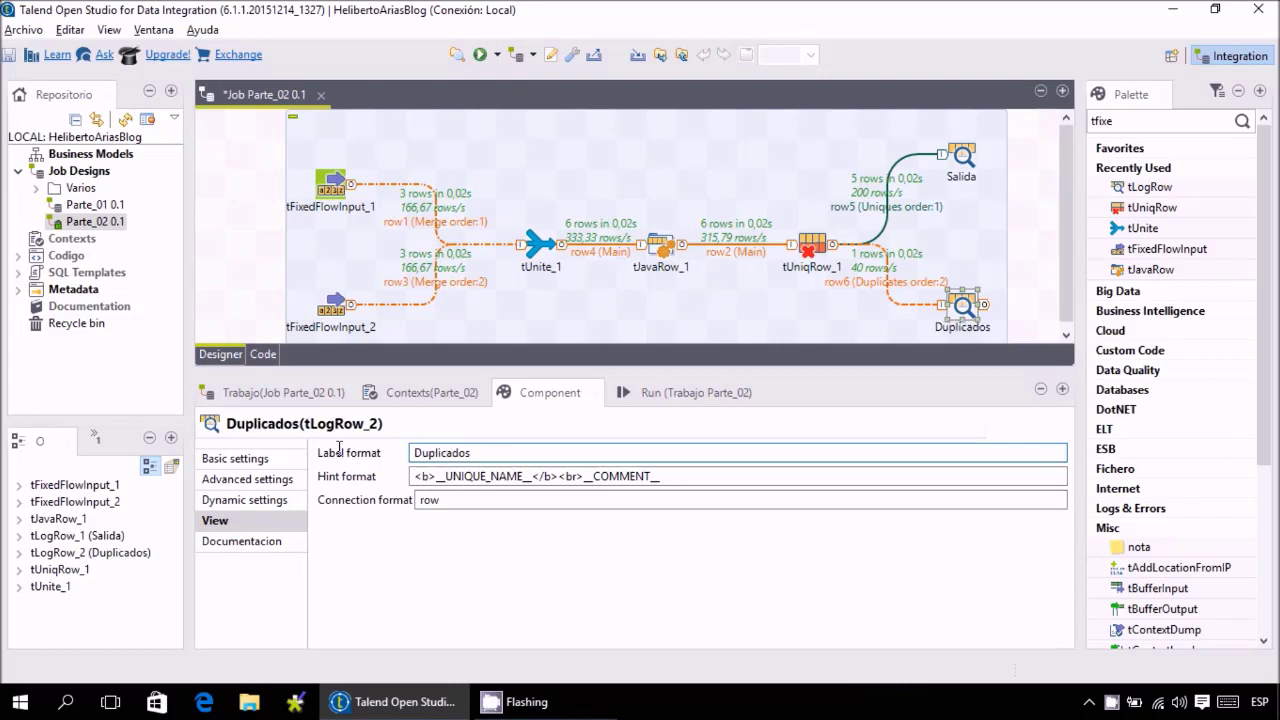
pyautogui.click(12, 54)
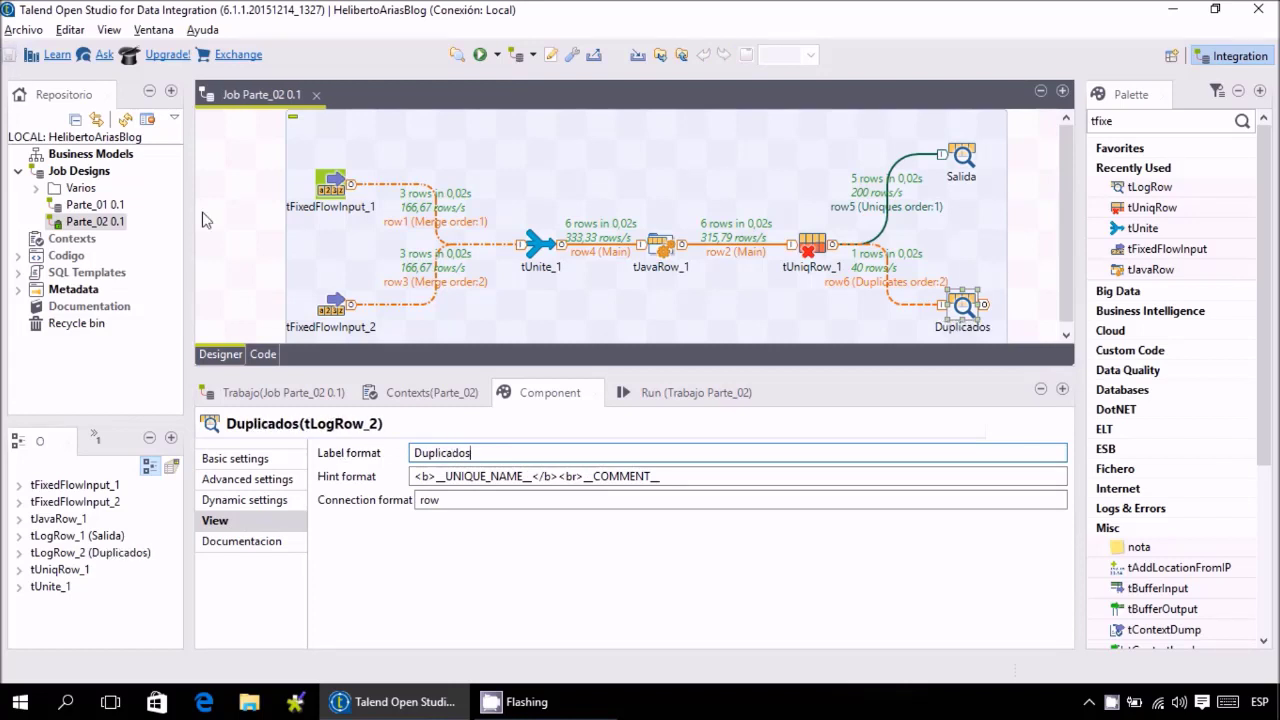
# Clear the previous console output and run the Parte_02 job again.
pyautogui.click(637, 390)
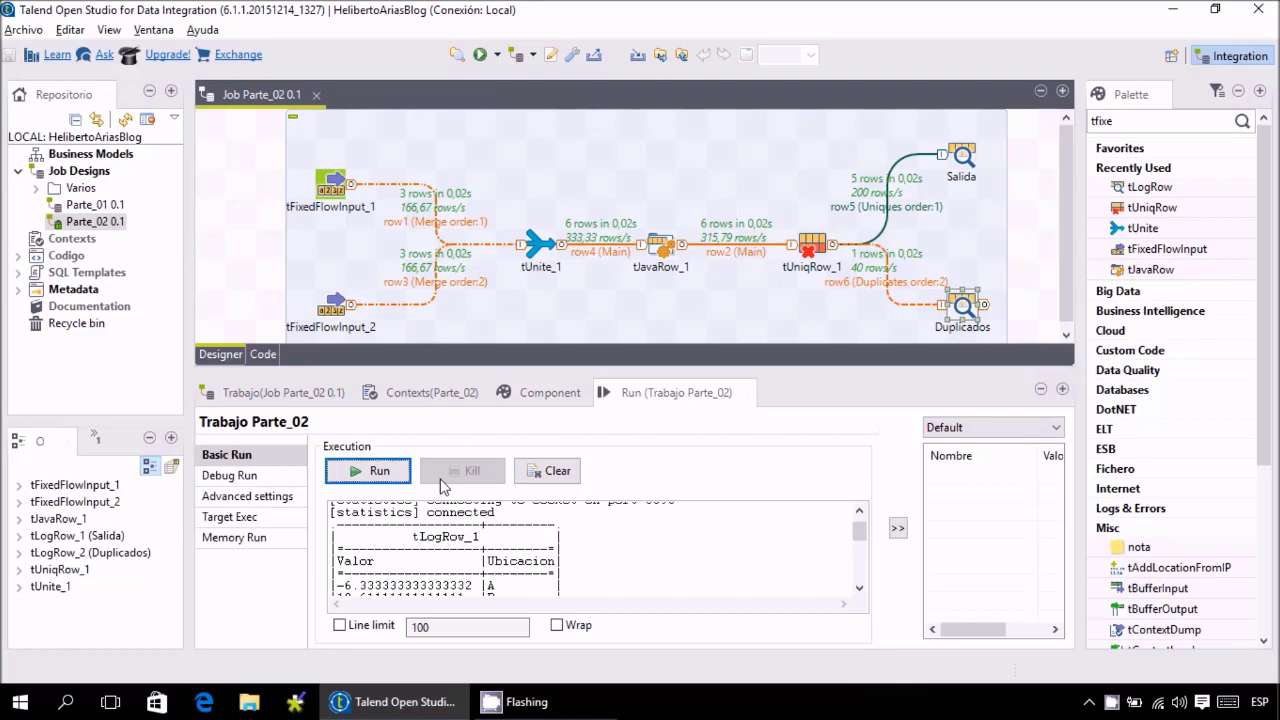
pyautogui.click(547, 471)
pyautogui.click(357, 478)
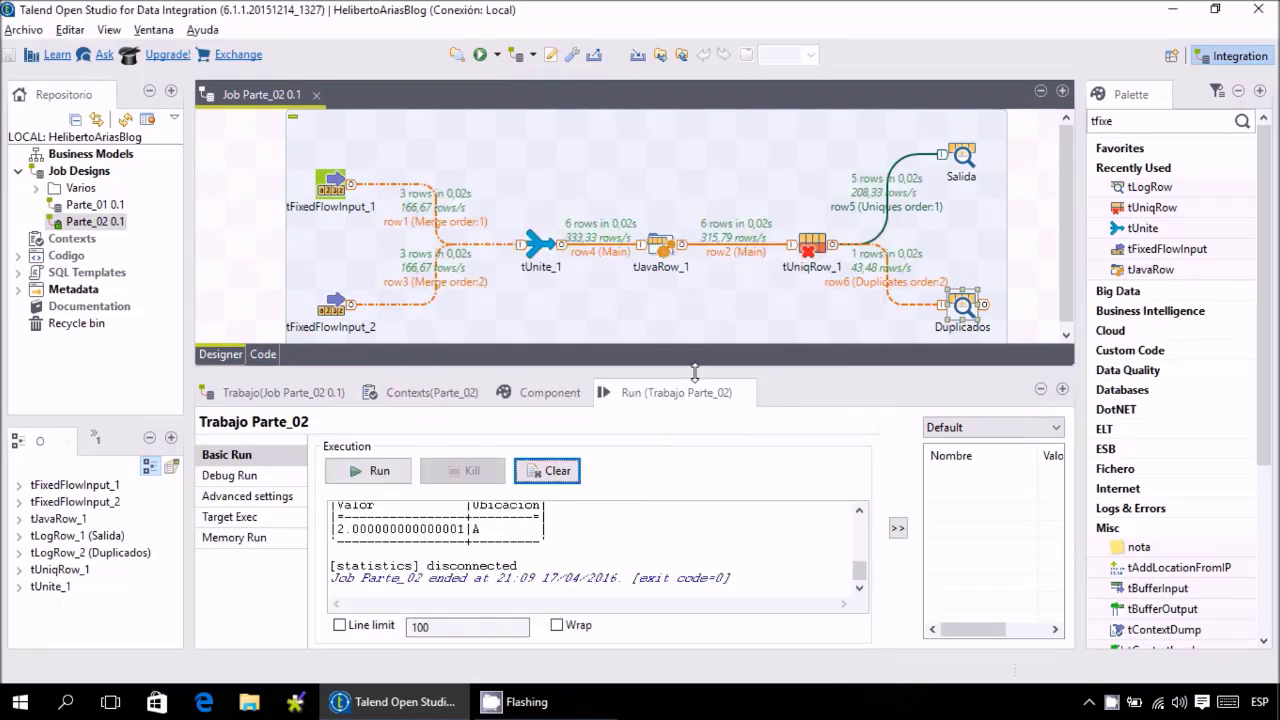
# Enlarge the console output and compare the rows in the Salida table with those in the Duplicados table.
pyautogui.moveTo(697, 370); pyautogui.dragTo(697, 223)
pyautogui.scroll(2, 621, 446)
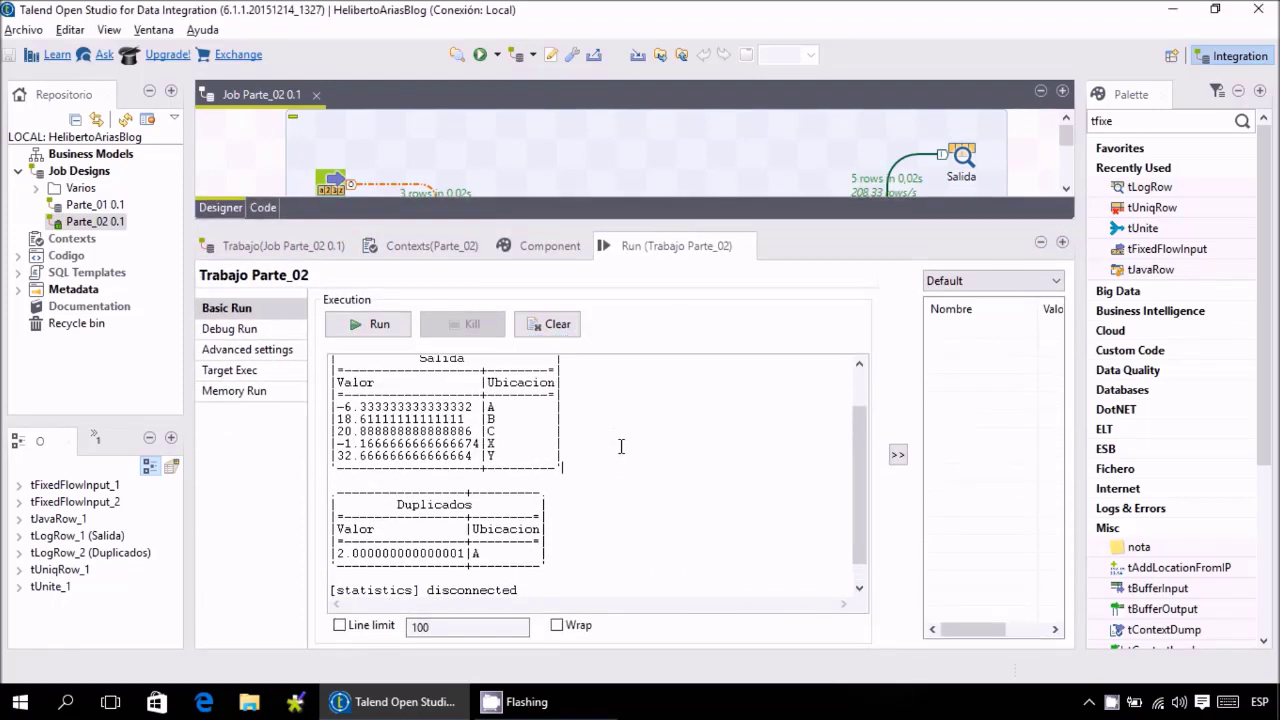
pyautogui.moveTo(413, 383); pyautogui.dragTo(563, 486)
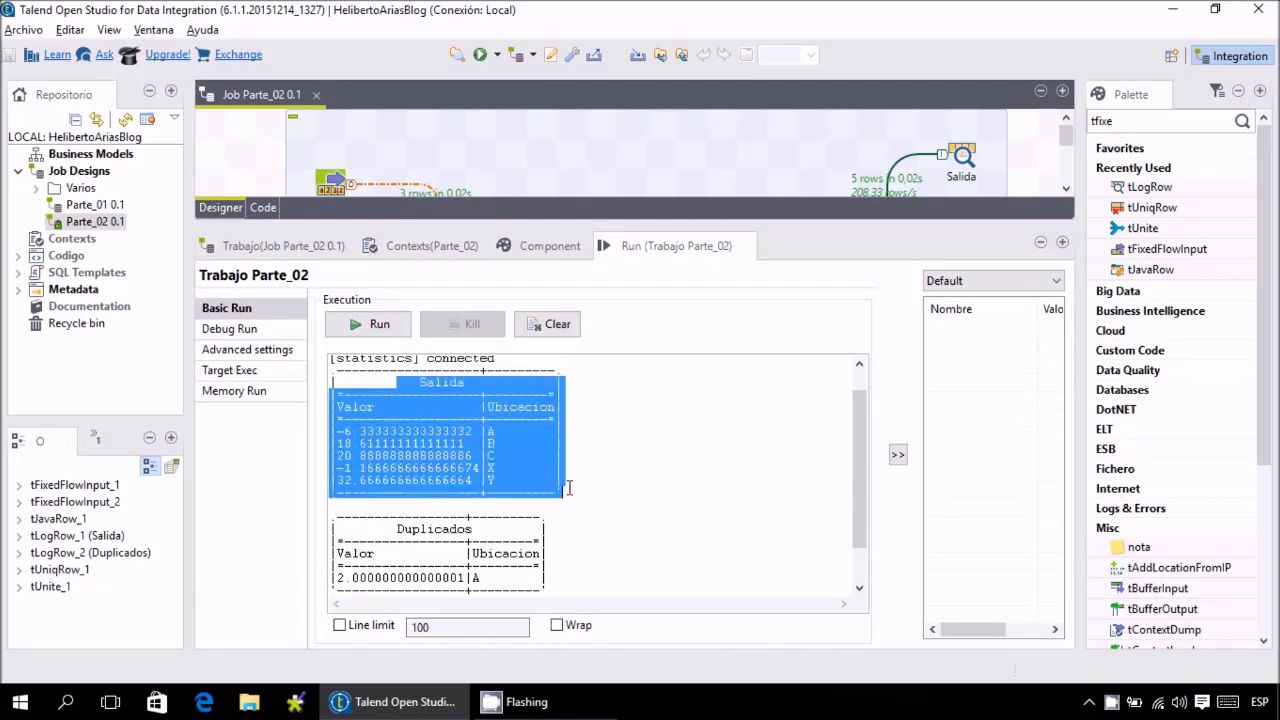
pyautogui.moveTo(366, 530); pyautogui.dragTo(472, 577)
pyautogui.click(494, 570)
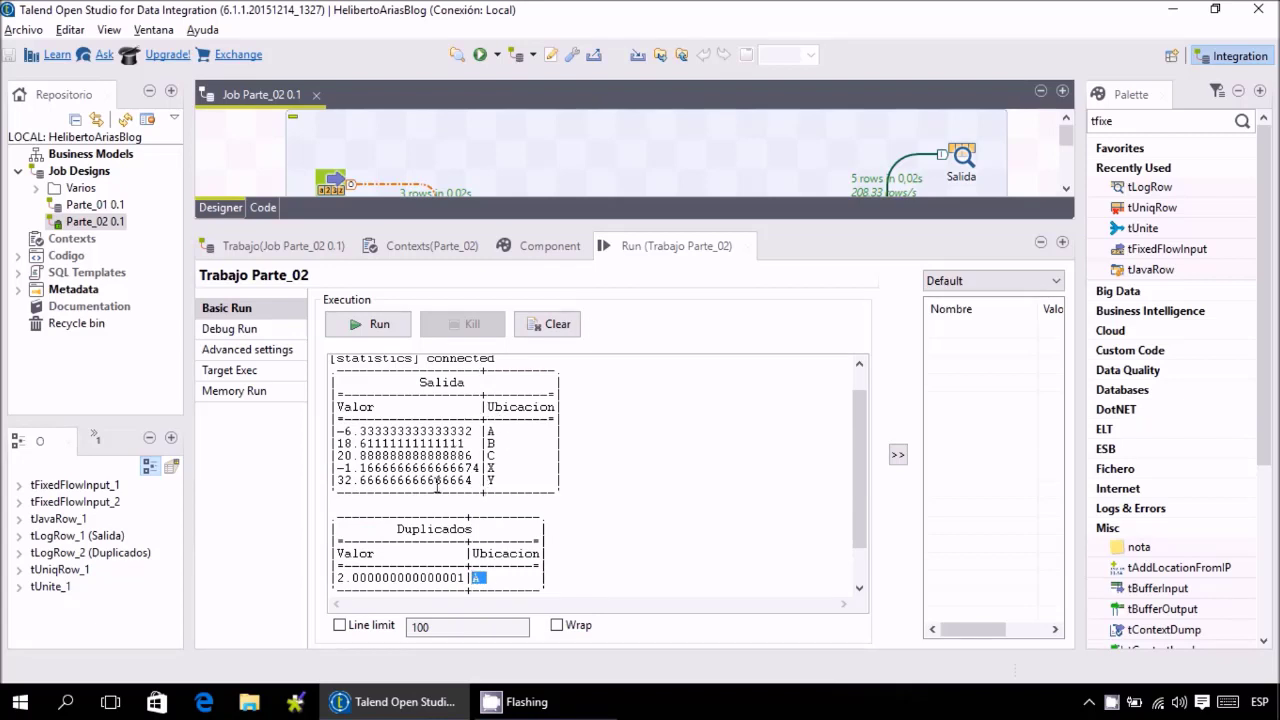
pyautogui.click(496, 578)
pyautogui.moveTo(339, 578); pyautogui.dragTo(367, 578)
# Enlarge the job design area to show the whole flow and select the tFixedFlowInput_2 component.
pyautogui.moveTo(705, 222); pyautogui.dragTo(705, 482)
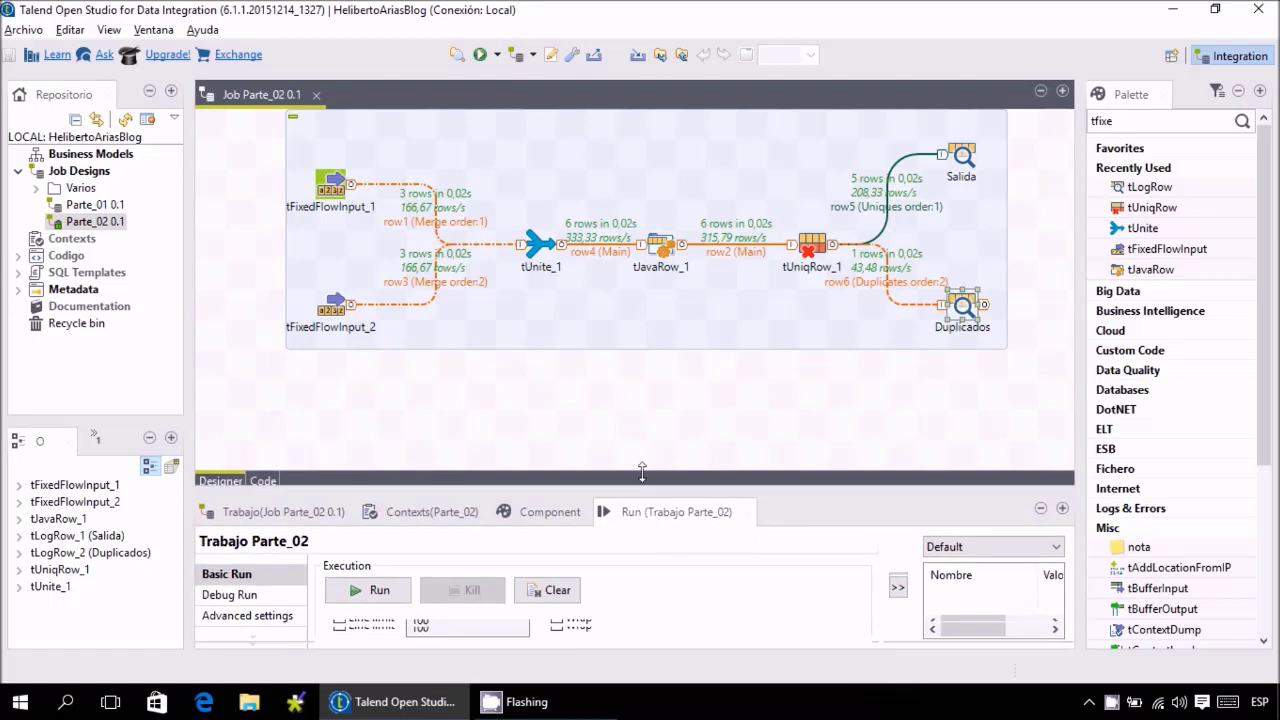
pyautogui.click(328, 310)
pyautogui.moveTo(597, 484); pyautogui.dragTo(589, 402)
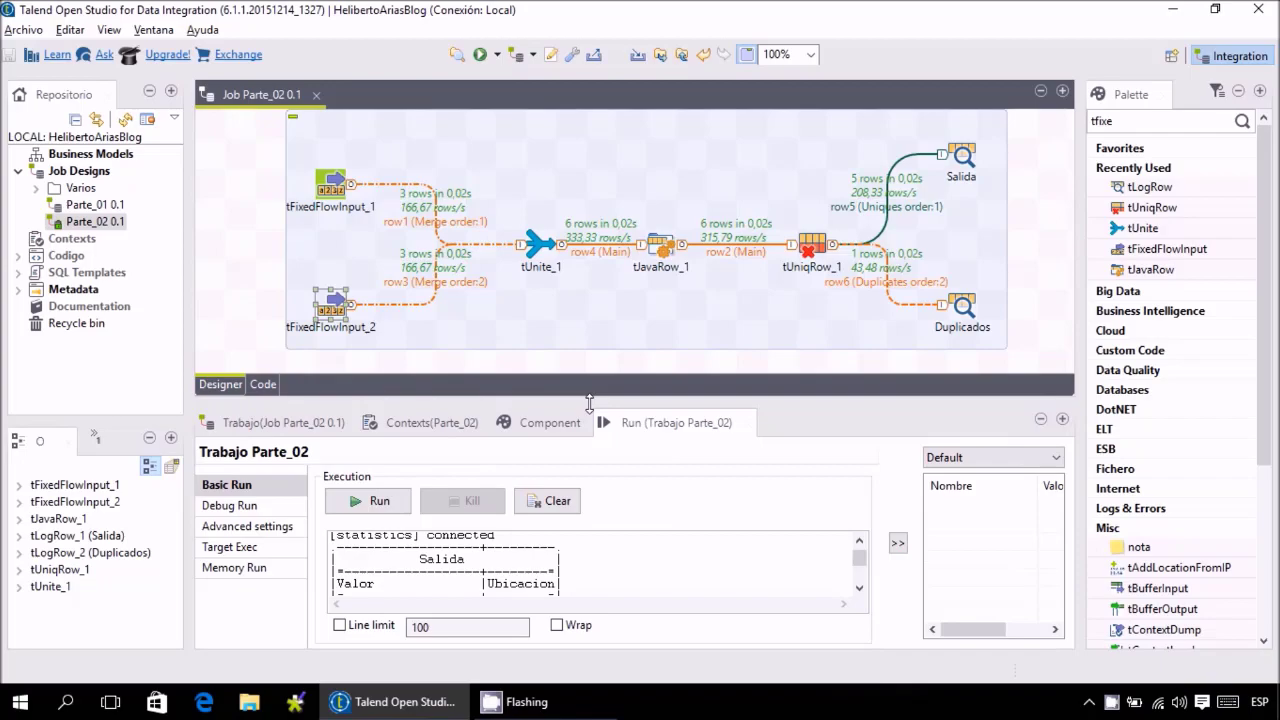